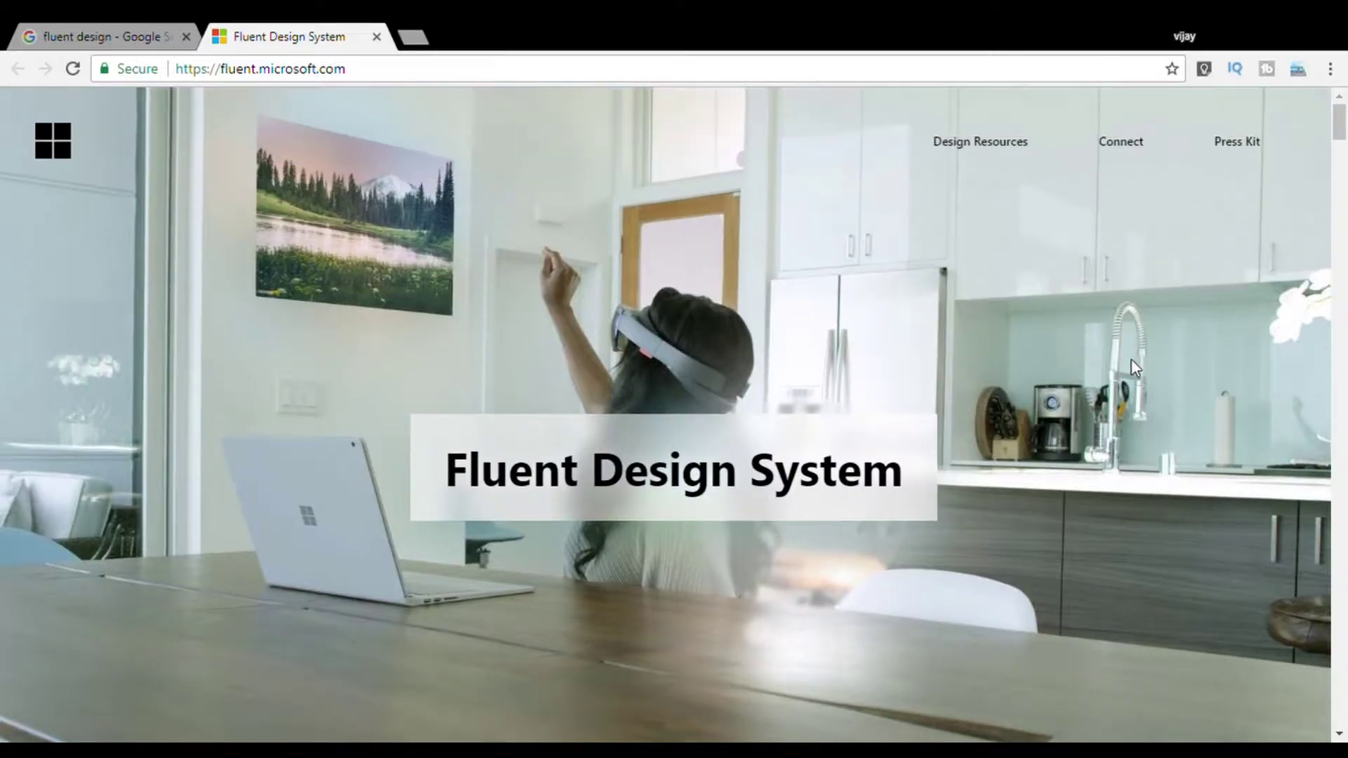
- Refresh the Windows desktop twice
{"action": "scroll", "coordinate": [1132, 364], "scroll_direction": "down", "scroll_amount": 10}
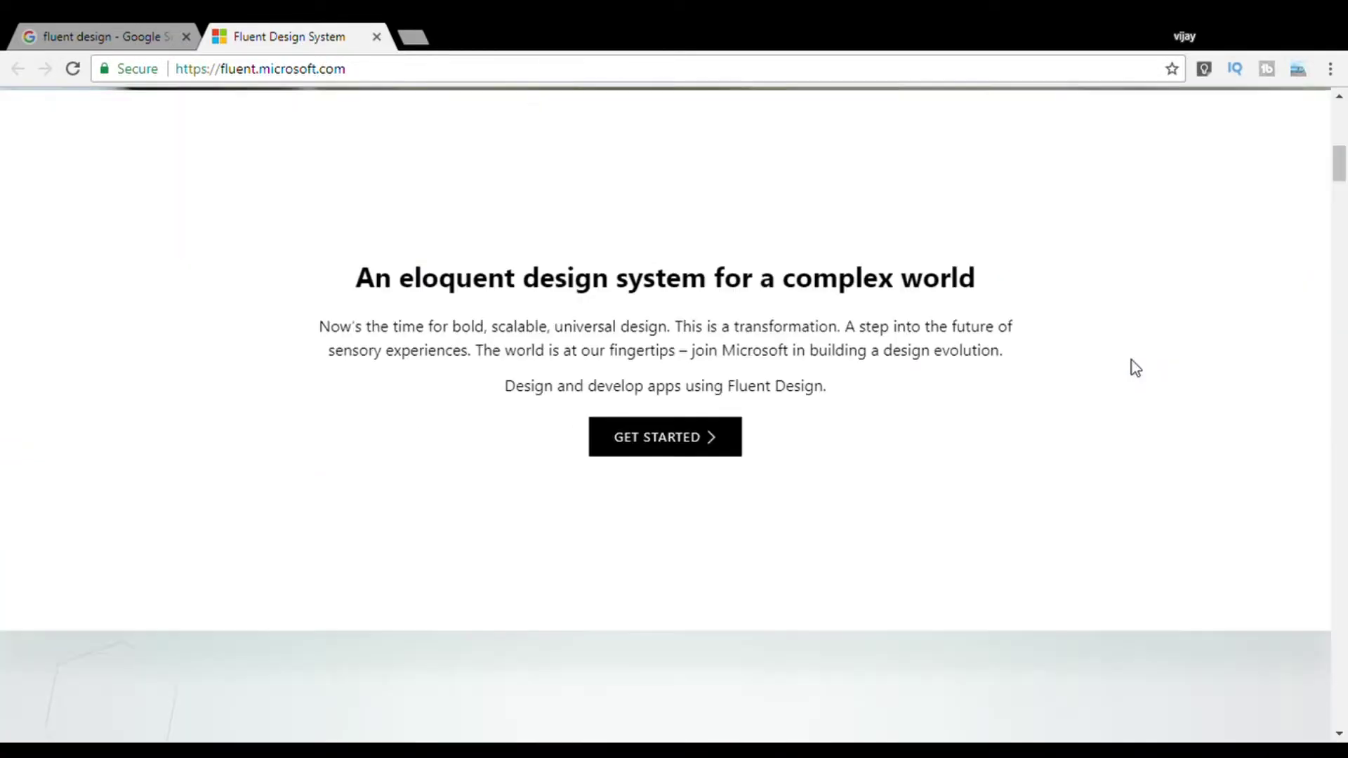
{"action": "scroll", "coordinate": [1132, 361], "scroll_direction": "down", "scroll_amount": 20}
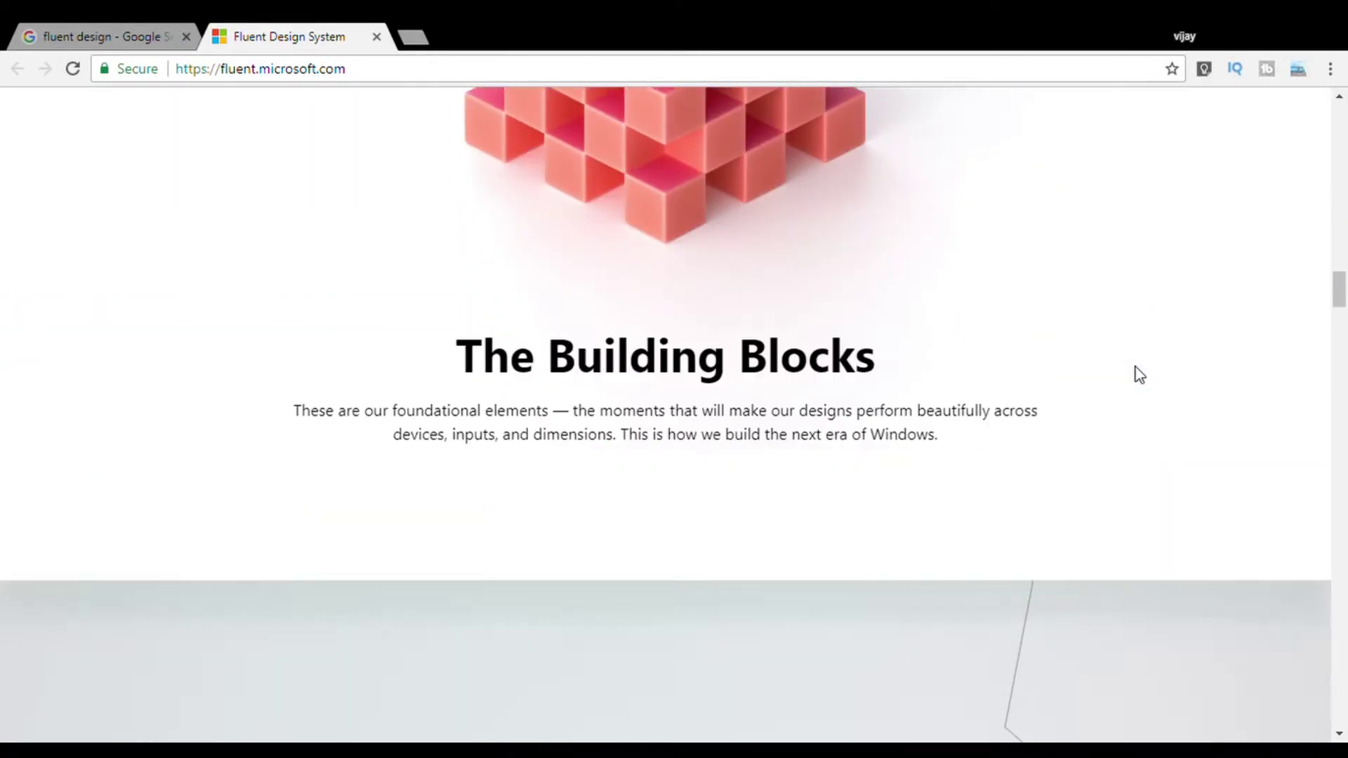
{"action": "scroll", "coordinate": [1139, 375], "scroll_direction": "down", "scroll_amount": 20}
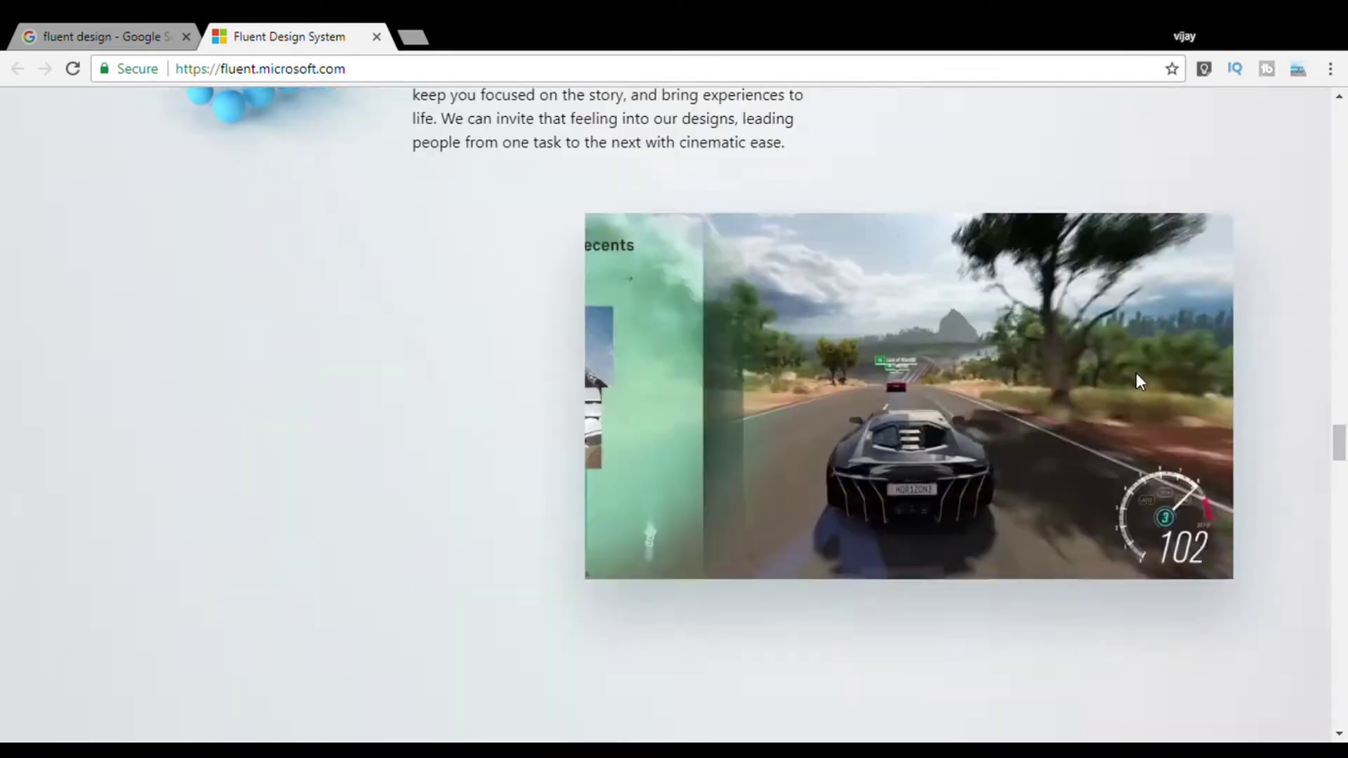
{"action": "scroll", "coordinate": [1136, 374], "scroll_direction": "down", "scroll_amount": 8}
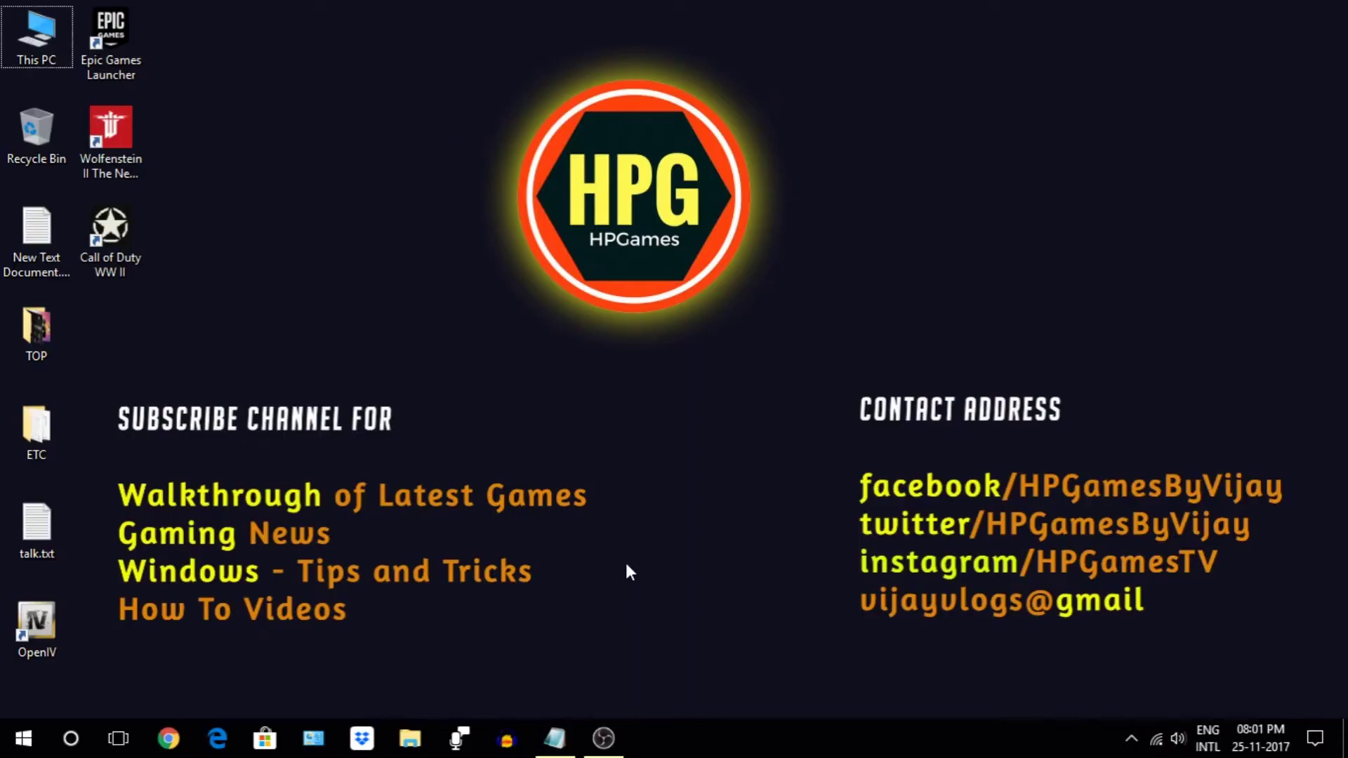
{"action": "right_click", "coordinate": [623, 278]}
{"action": "left_click", "coordinate": [679, 338]}
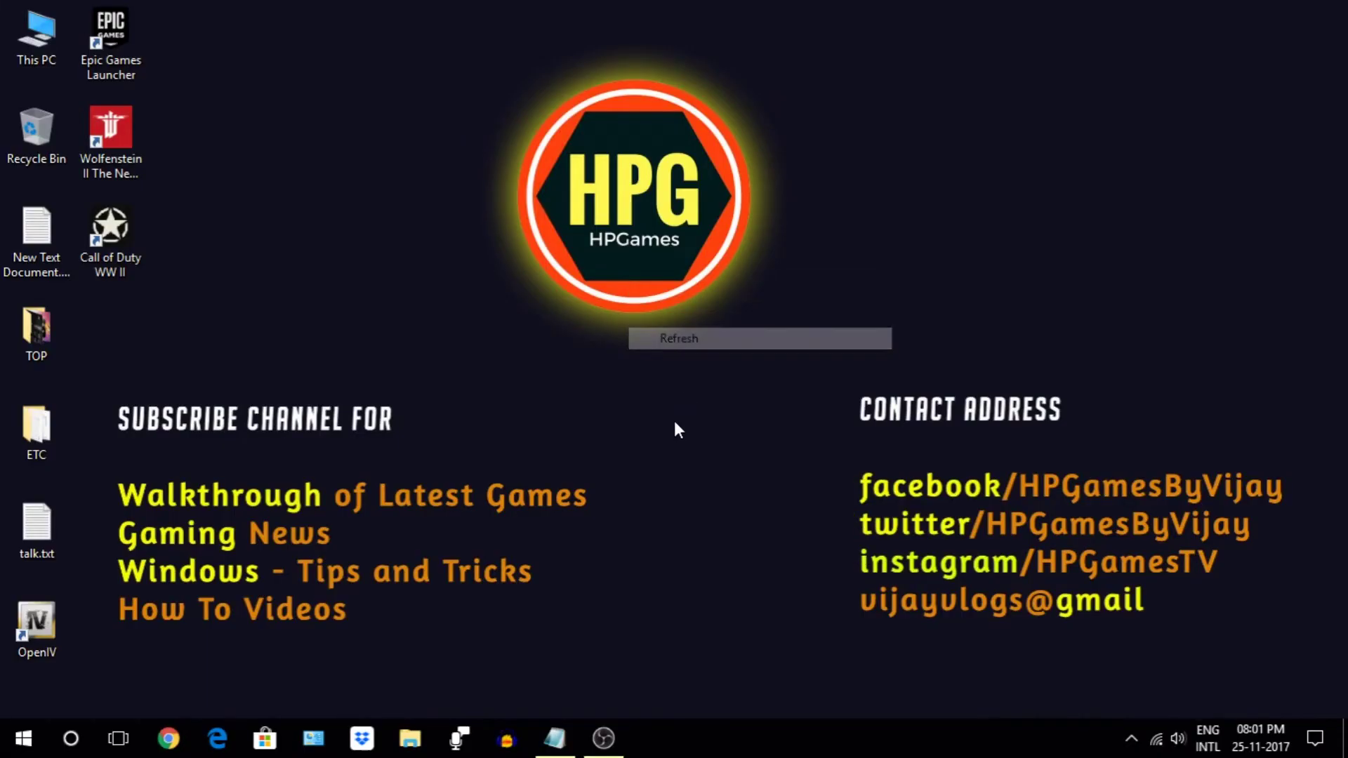
{"action": "right_click", "coordinate": [640, 581]}
{"action": "left_click", "coordinate": [688, 357]}
{"action": "right_click", "coordinate": [635, 577]}
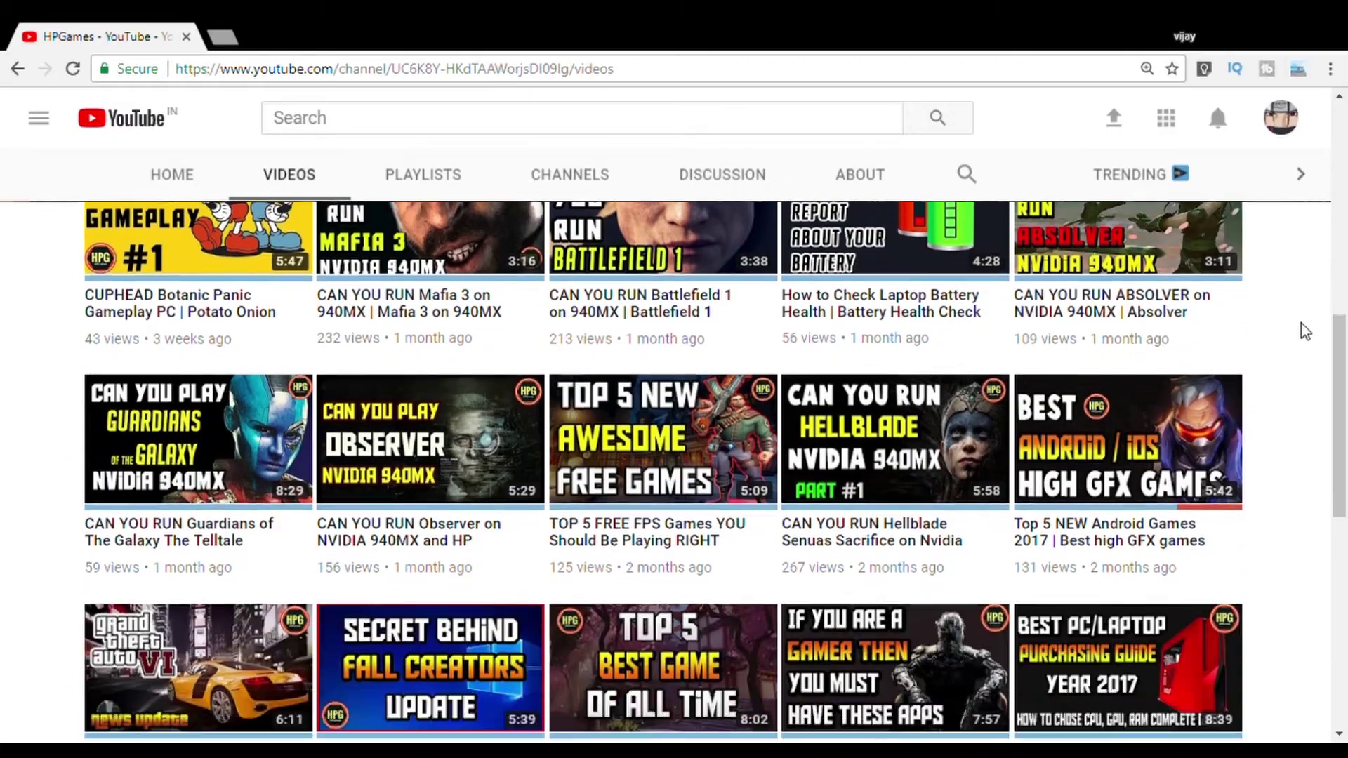
- Return to the top of the HPGames Videos page and subscribe to the channel
{"action": "scroll", "coordinate": [1300, 323], "scroll_direction": "down", "scroll_amount": 12}
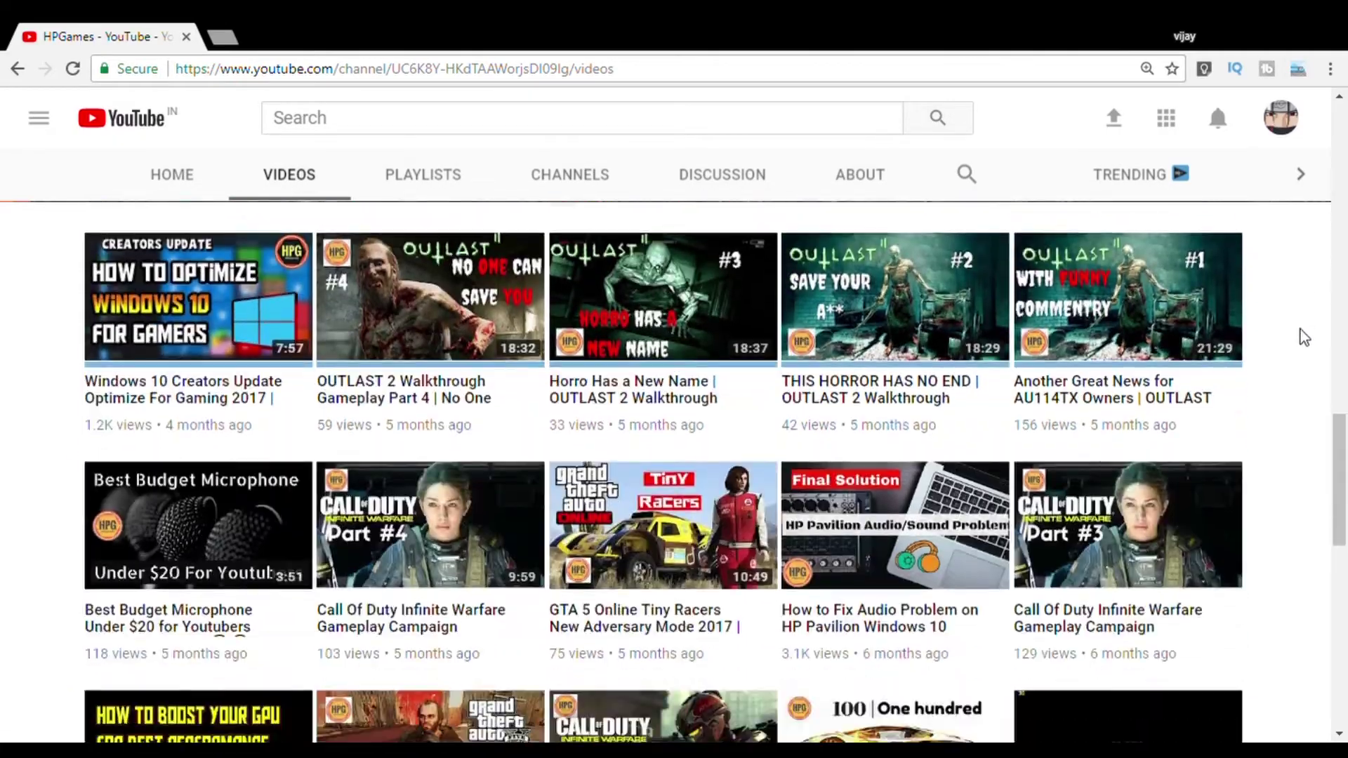
{"action": "scroll", "coordinate": [1300, 330], "scroll_direction": "down", "scroll_amount": 6}
{"action": "scroll", "coordinate": [1299, 327], "scroll_direction": "up", "scroll_amount": 16}
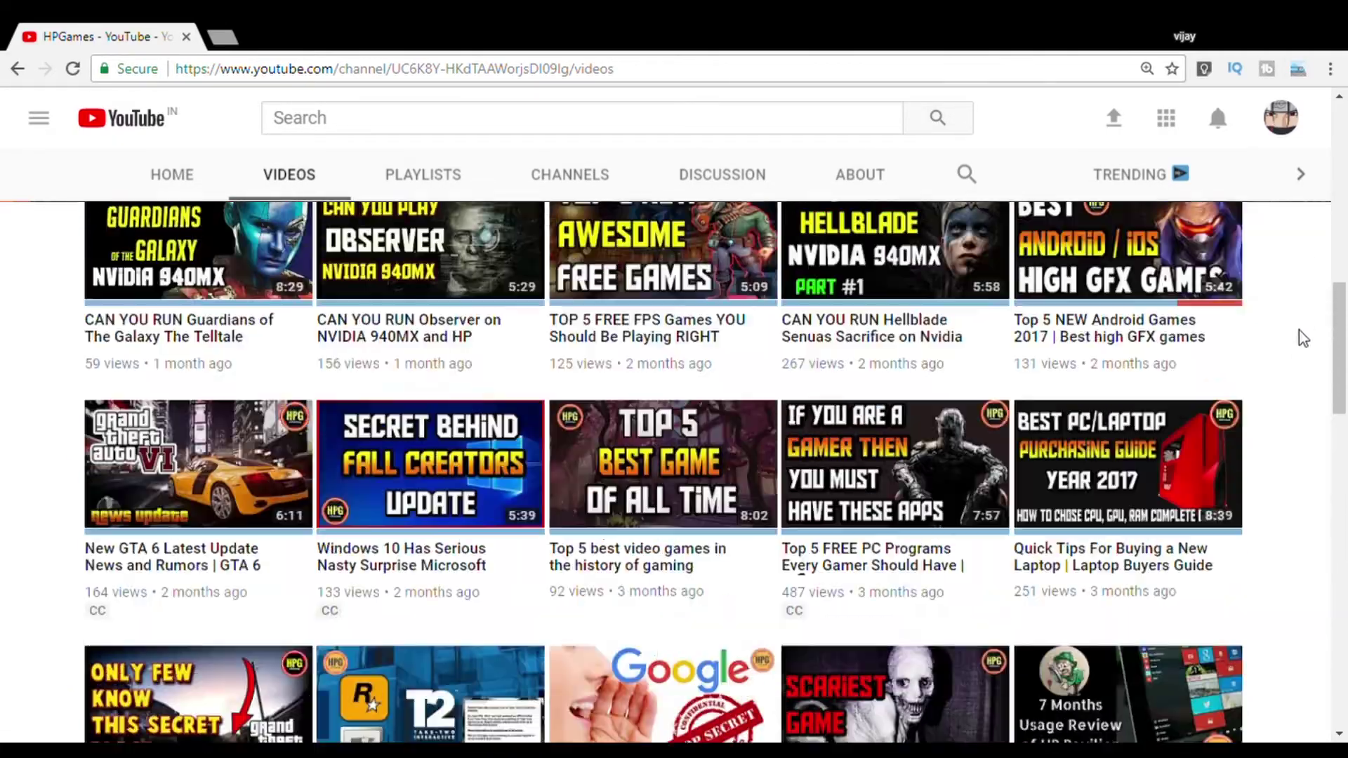
{"action": "scroll", "coordinate": [1302, 338], "scroll_direction": "up", "scroll_amount": 12}
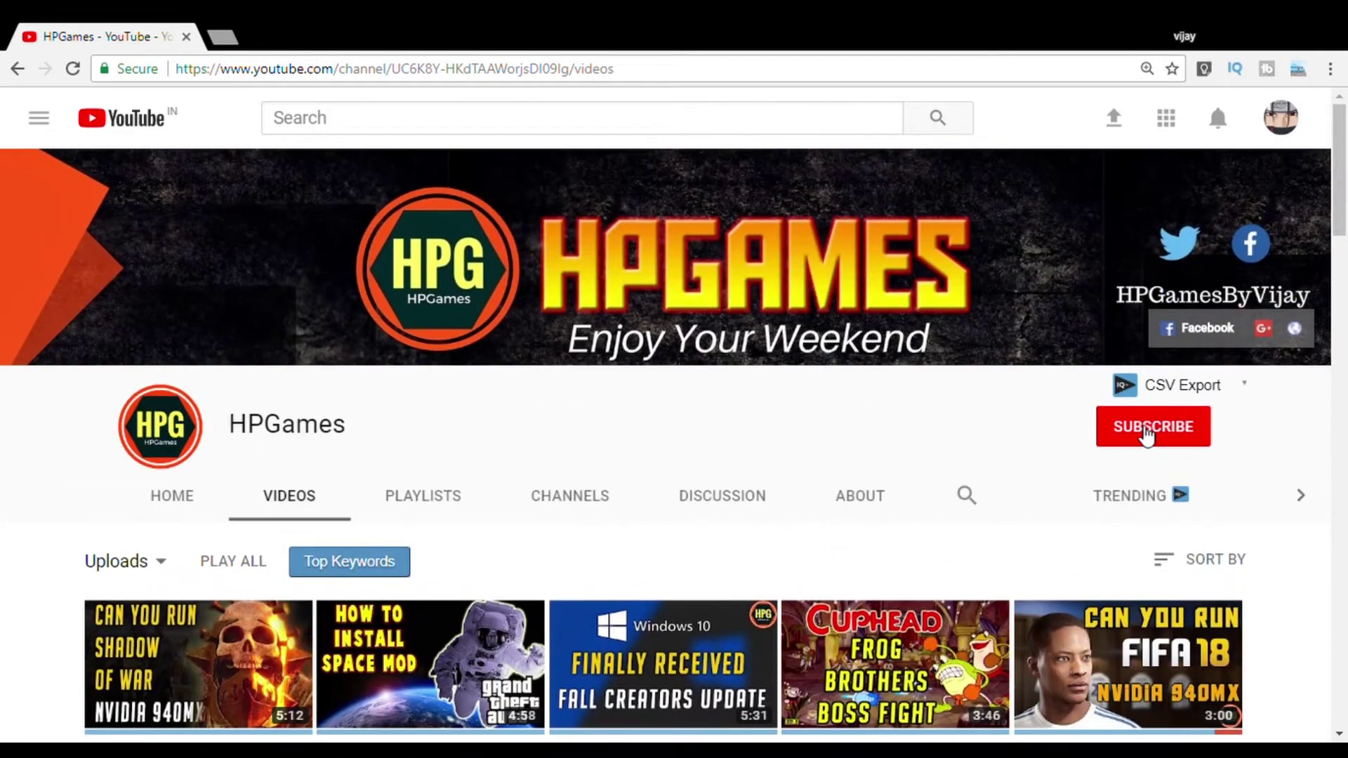
{"action": "left_click", "coordinate": [1146, 431]}
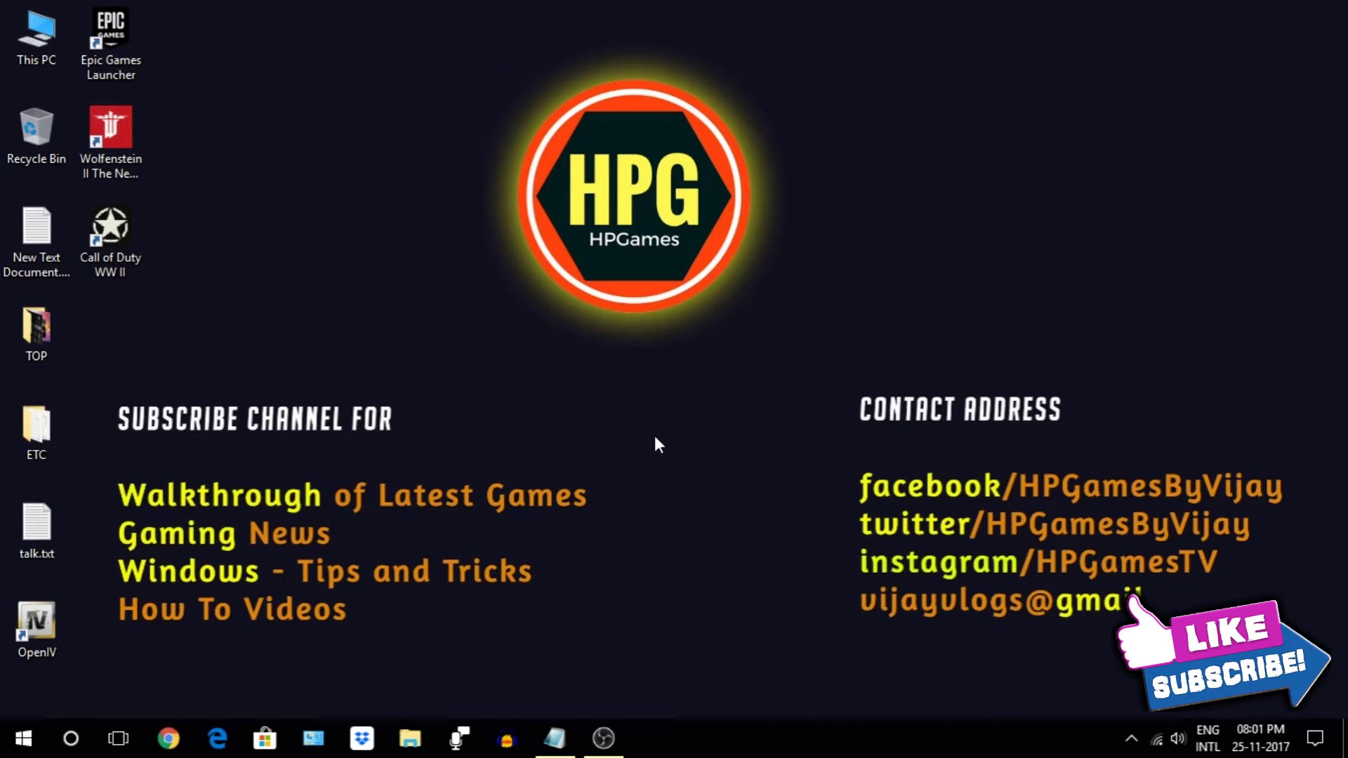
- Refresh the desktop and move talk.txt into TOP, skipping the duplicate OpenIV shortcut
{"action": "right_click", "coordinate": [292, 93]}
{"action": "left_click", "coordinate": [365, 146]}
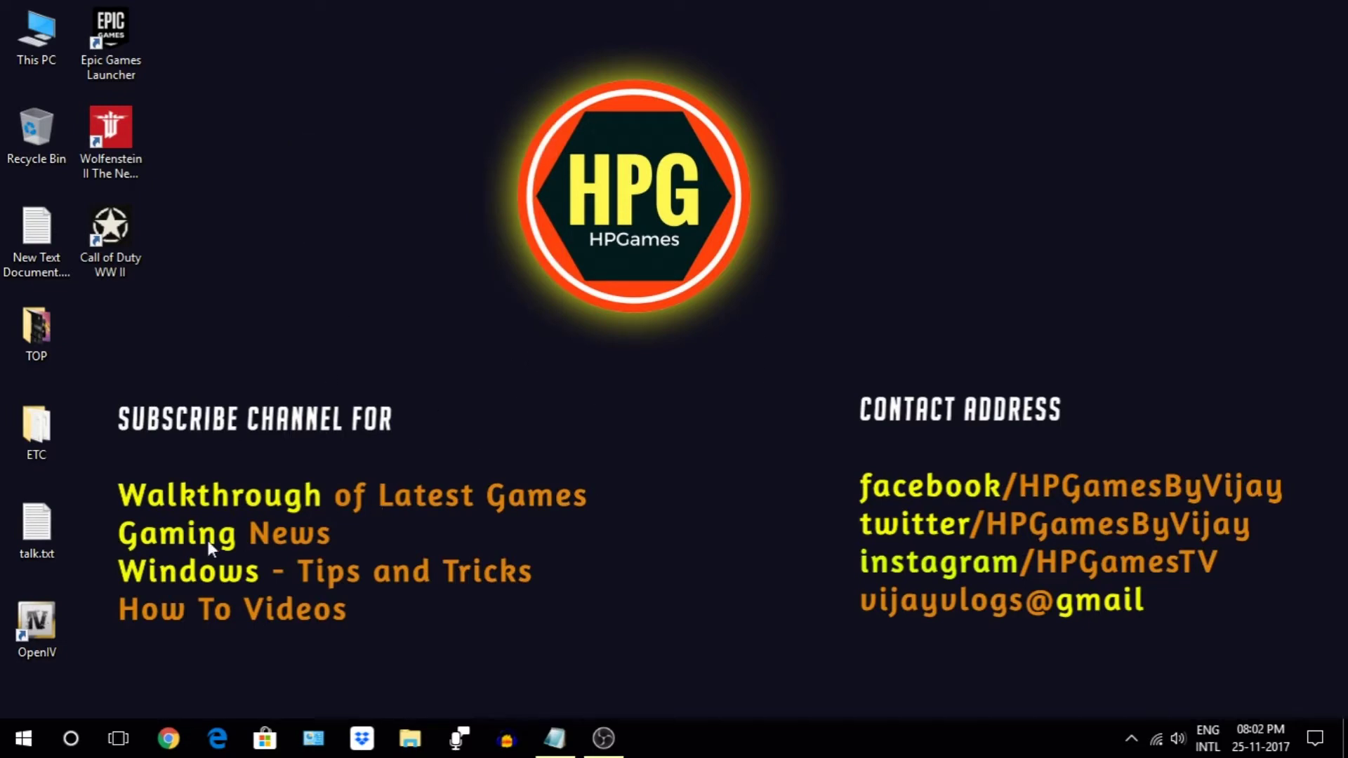
{"action": "left_click_drag", "start_coordinate": [44, 466], "coordinate": [45, 337]}
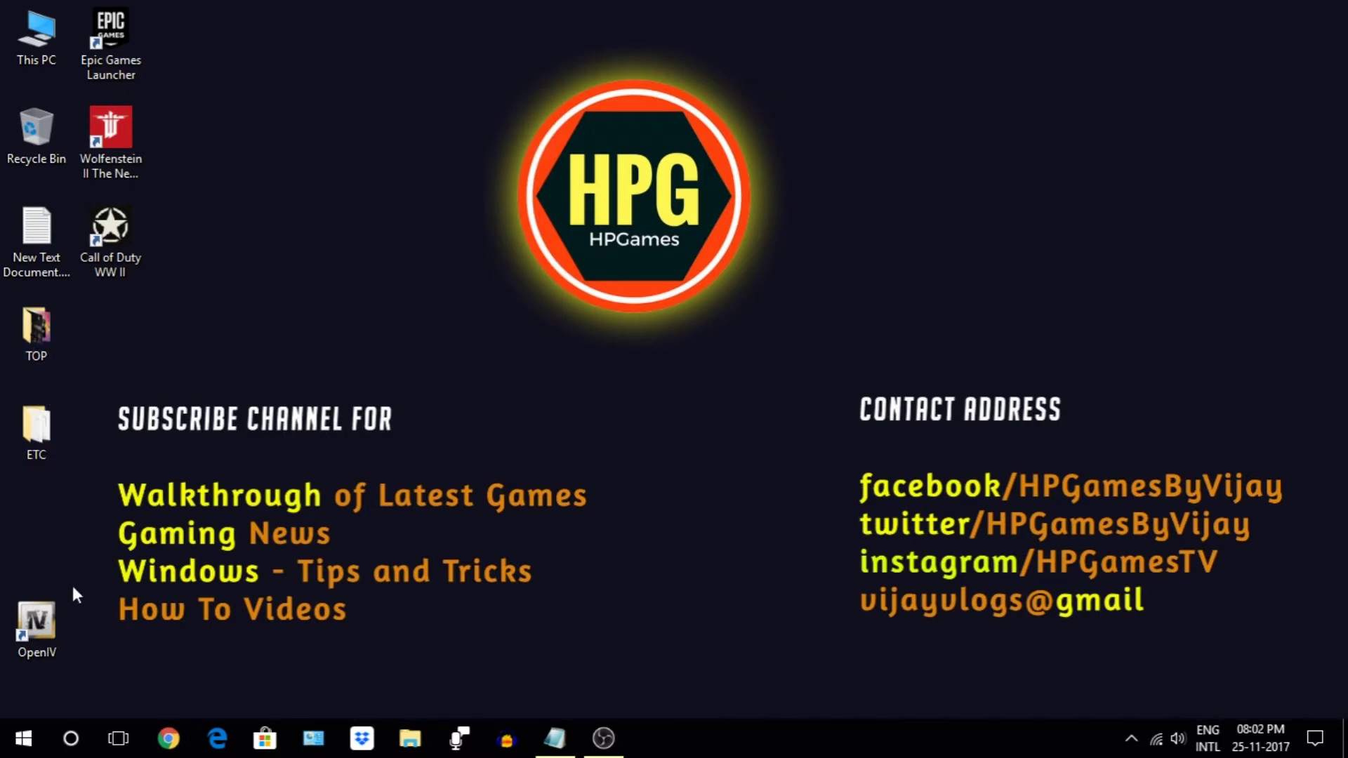
{"action": "left_click_drag", "start_coordinate": [35, 618], "coordinate": [50, 343]}
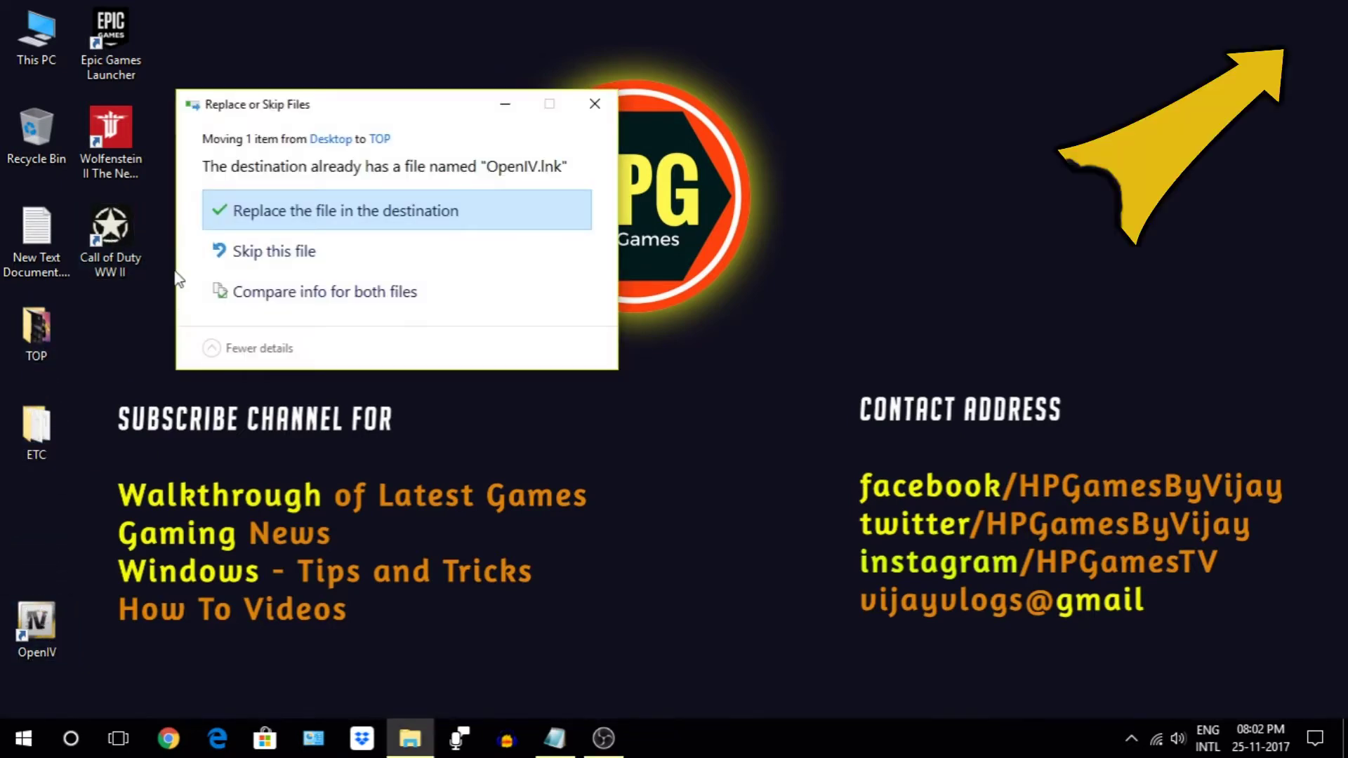
{"action": "left_click", "coordinate": [288, 250]}
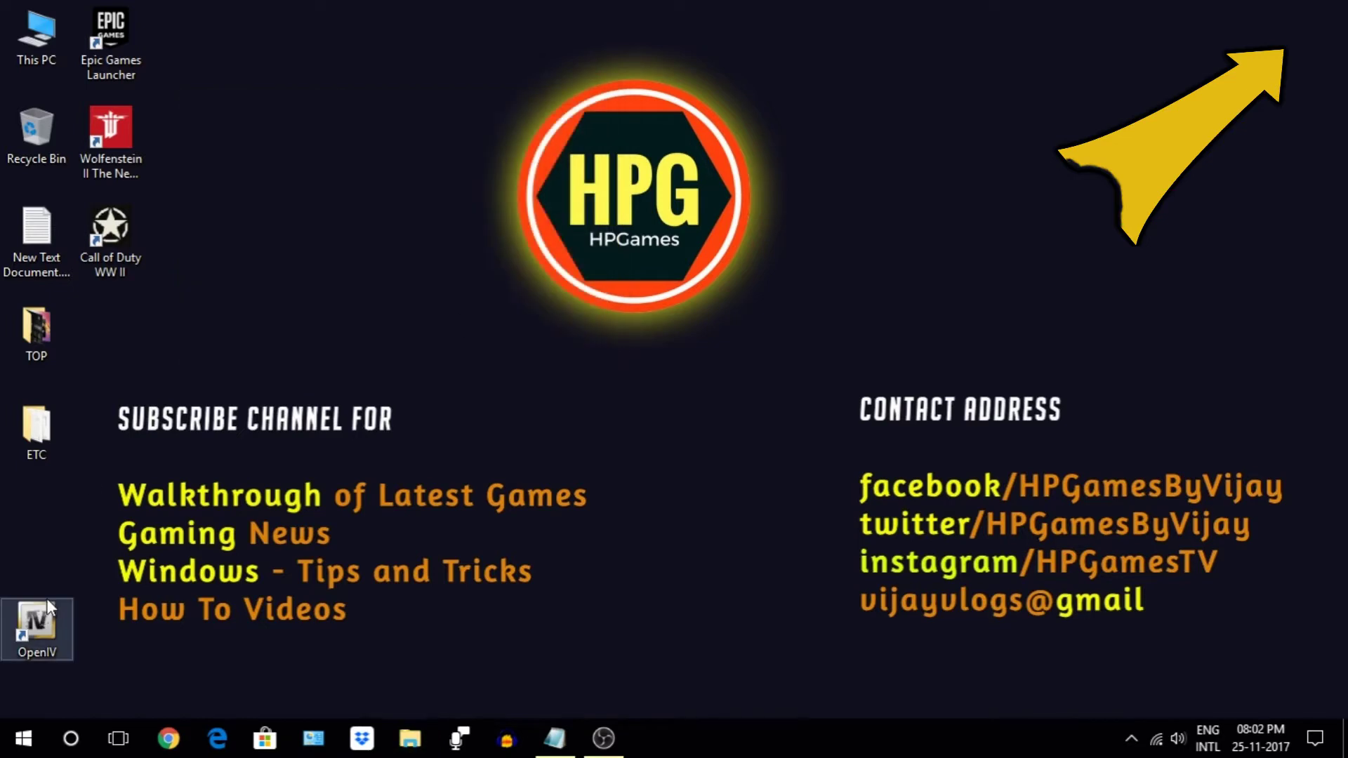
- Move the Call of Duty WW II icon beside ETC and delete the OpenIV shortcut
{"action": "left_click_drag", "start_coordinate": [127, 246], "coordinate": [56, 523]}
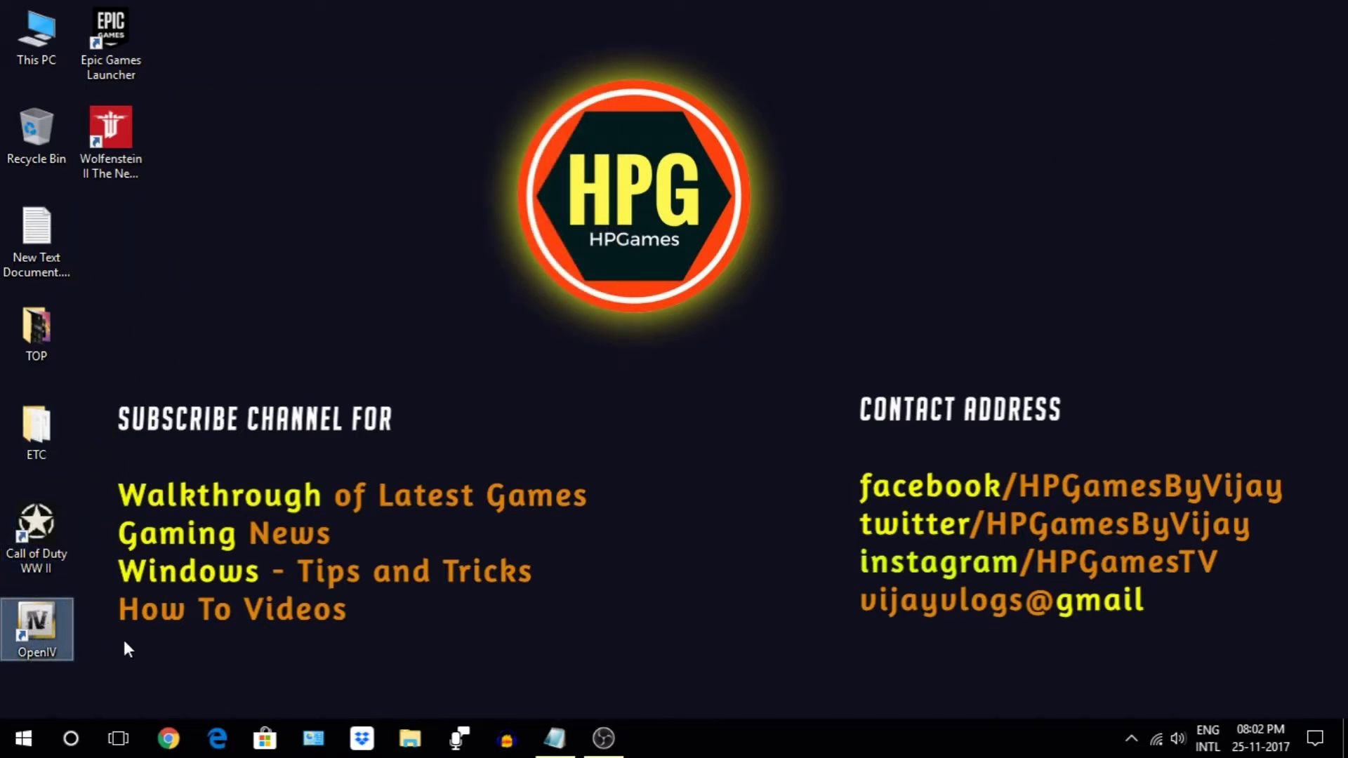
{"action": "key", "text": "Delete"}
{"action": "key", "text": "Return"}
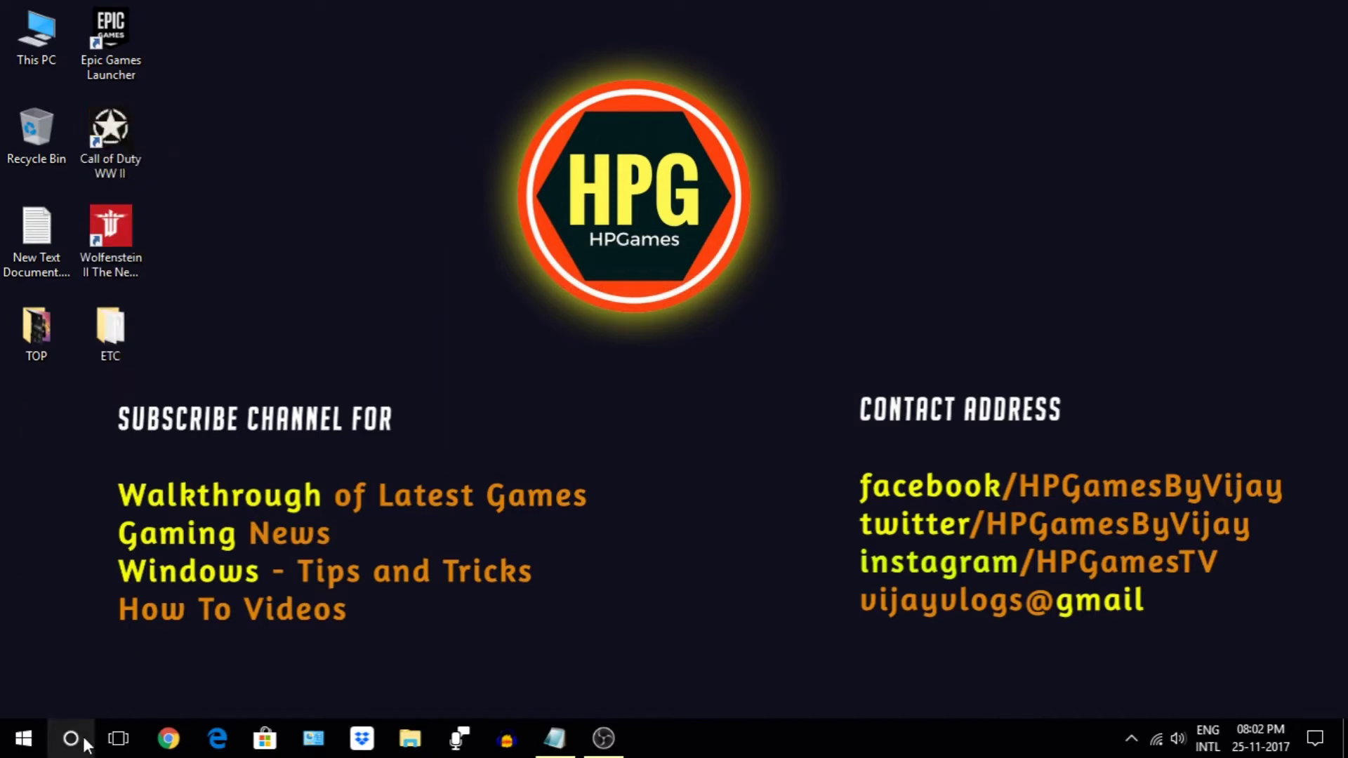
- Search Windows for 'services' and launch the Services app
{"action": "left_click", "coordinate": [84, 742]}
{"action": "type", "text": "servi"}
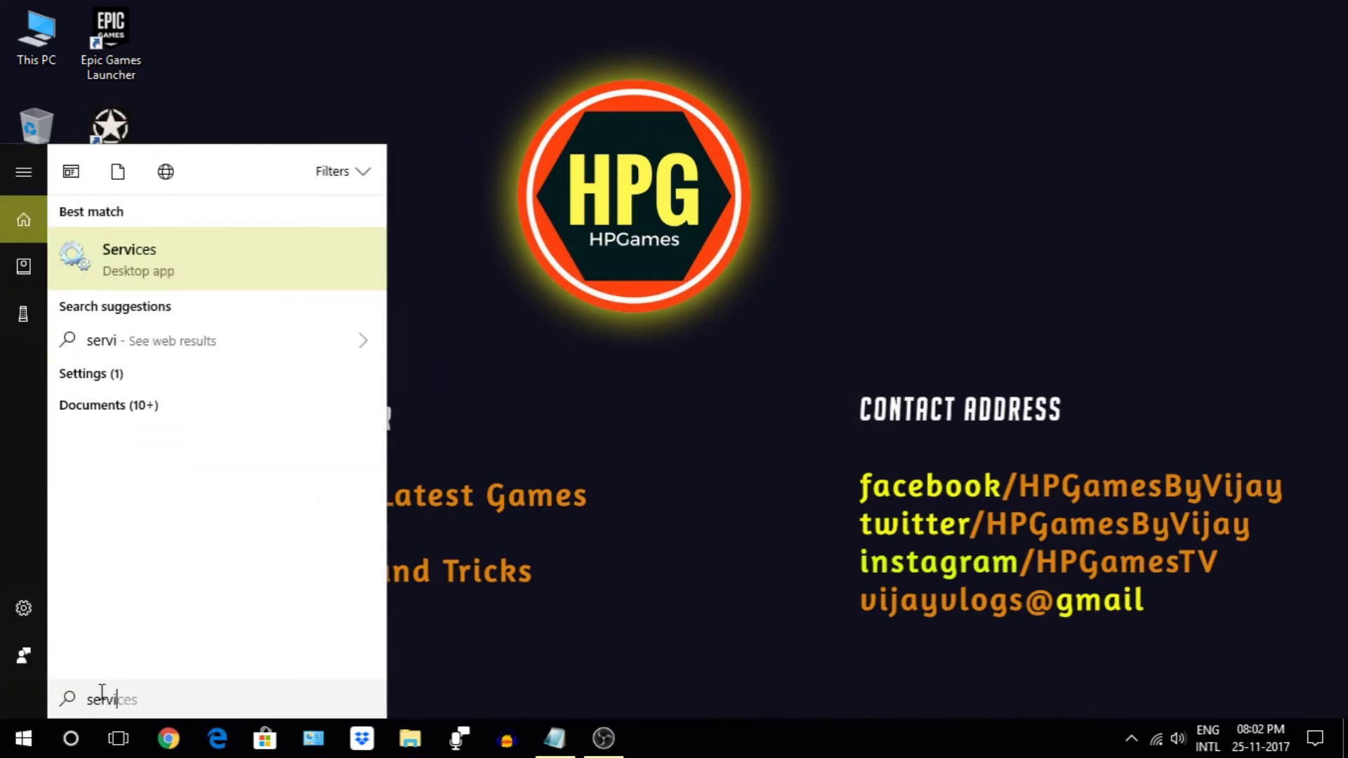
{"action": "type", "text": "ces"}
{"action": "left_click", "coordinate": [165, 266]}
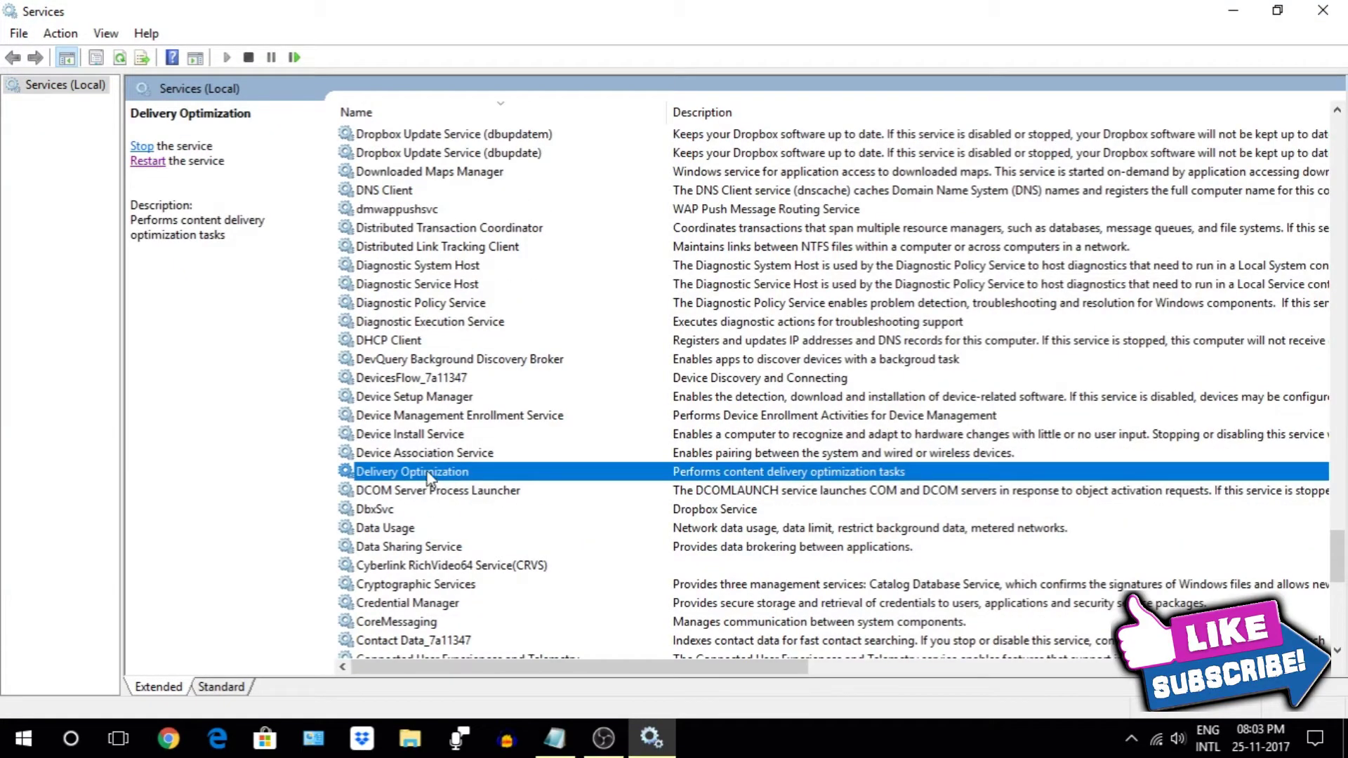
- Set Delivery Optimization's startup type to Disabled and stop the service
{"action": "double_click", "coordinate": [428, 472]}
{"action": "left_click", "coordinate": [702, 346]}
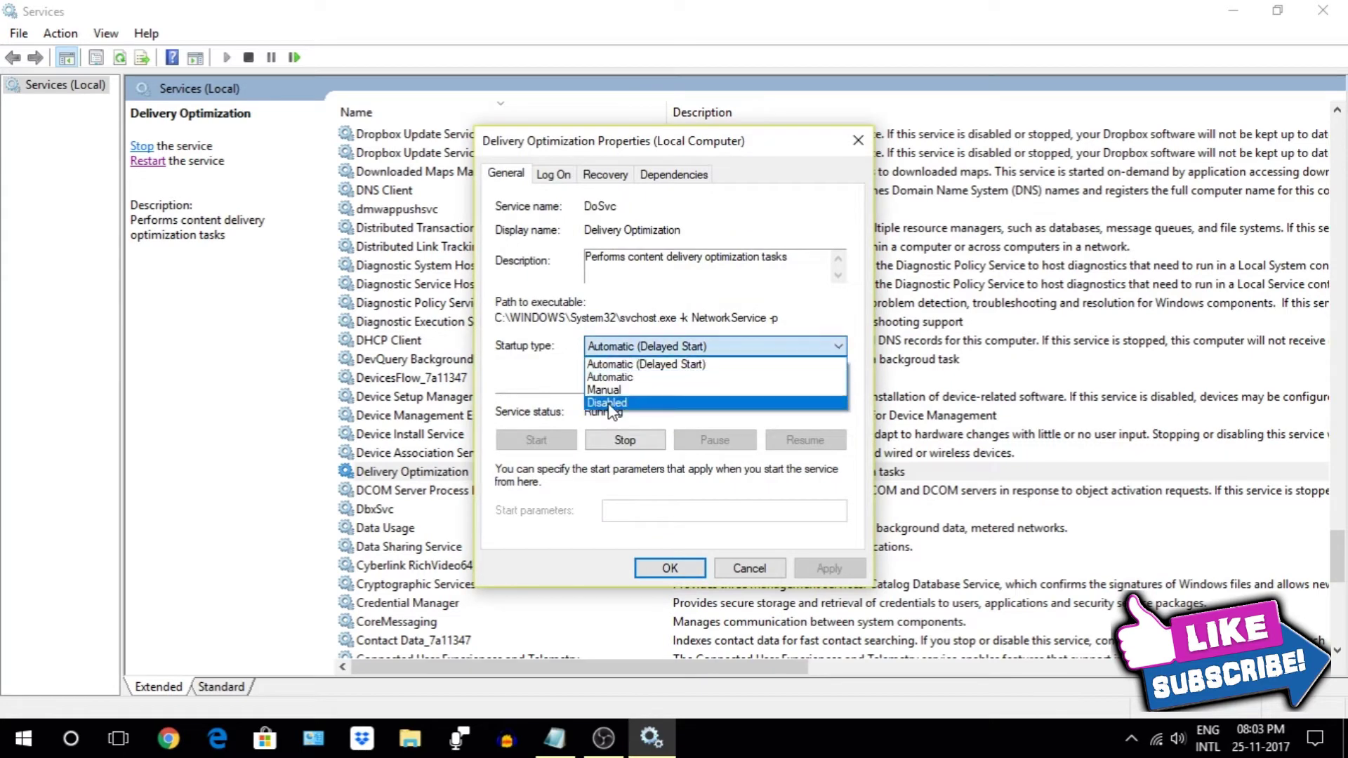
{"action": "left_click", "coordinate": [612, 404]}
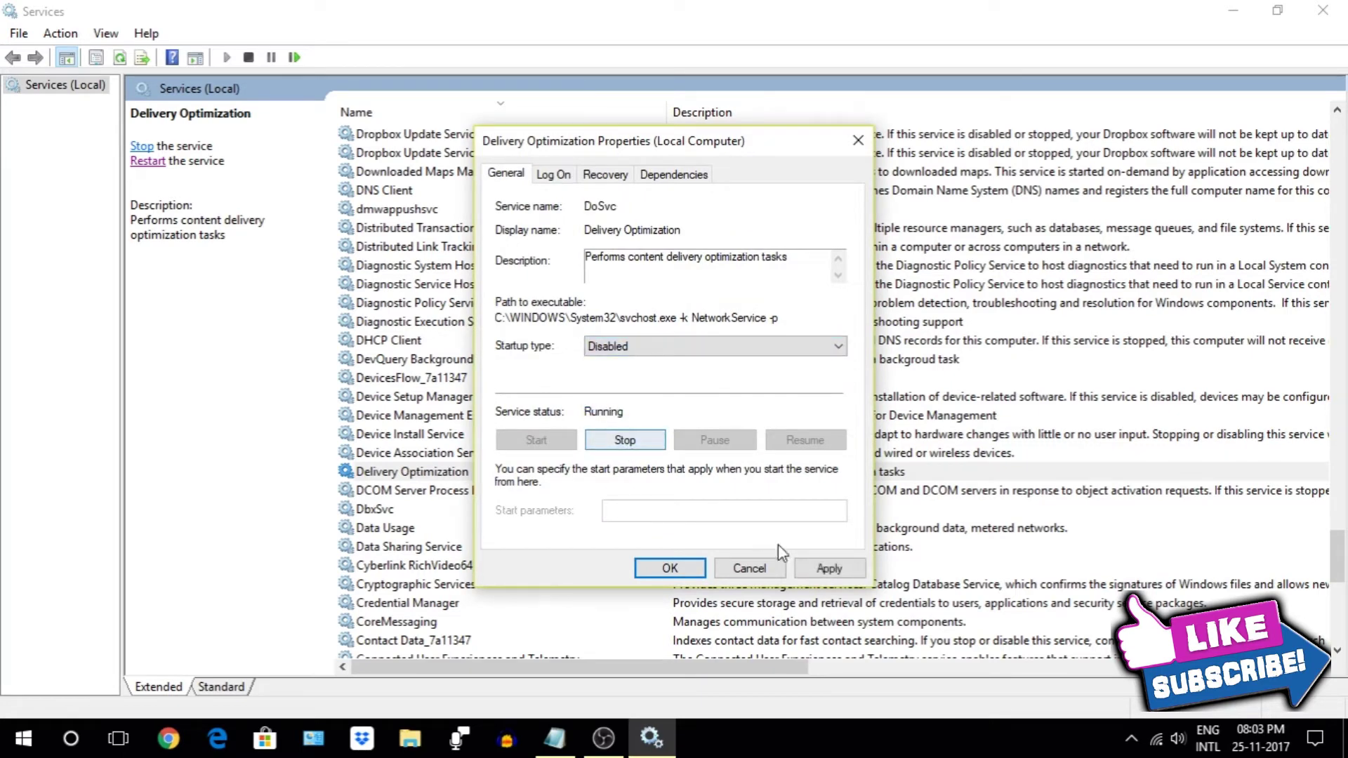
{"action": "left_click", "coordinate": [827, 567]}
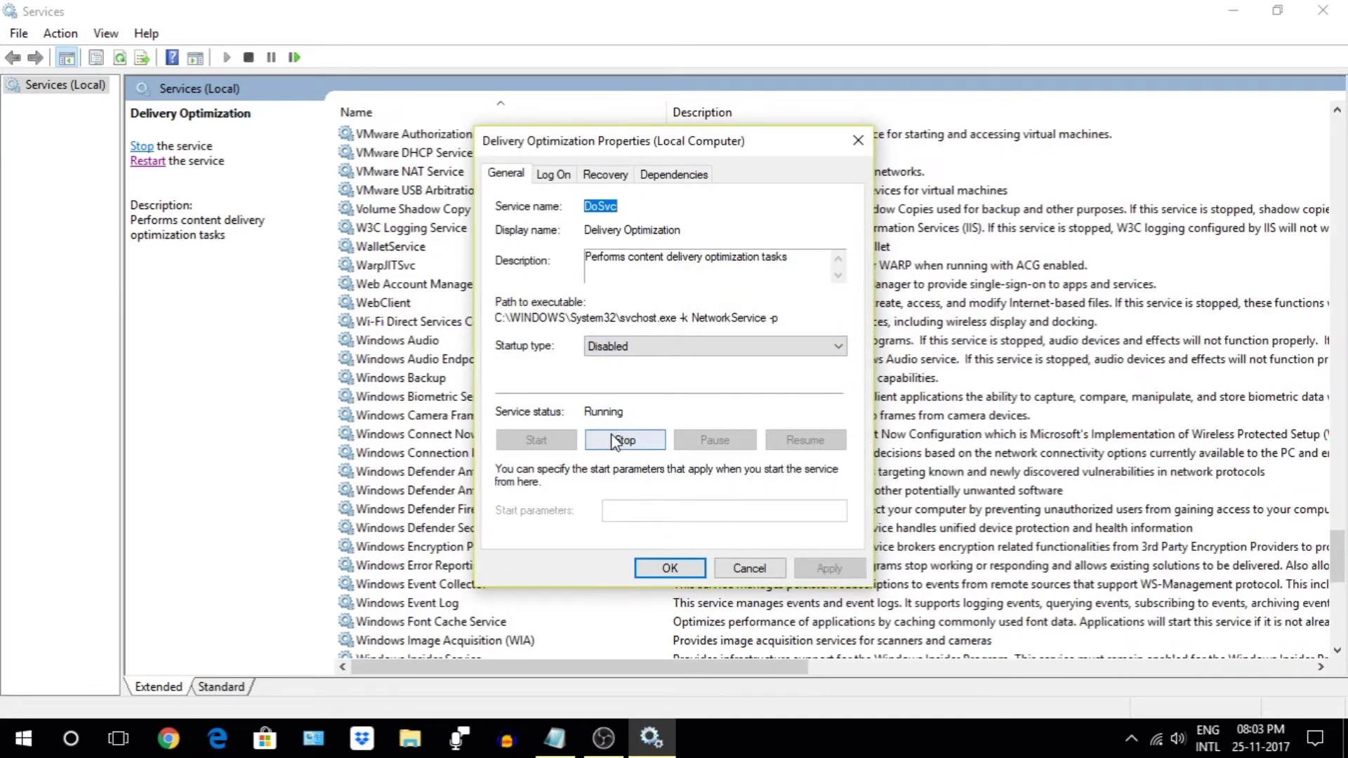
{"action": "left_click", "coordinate": [621, 440]}
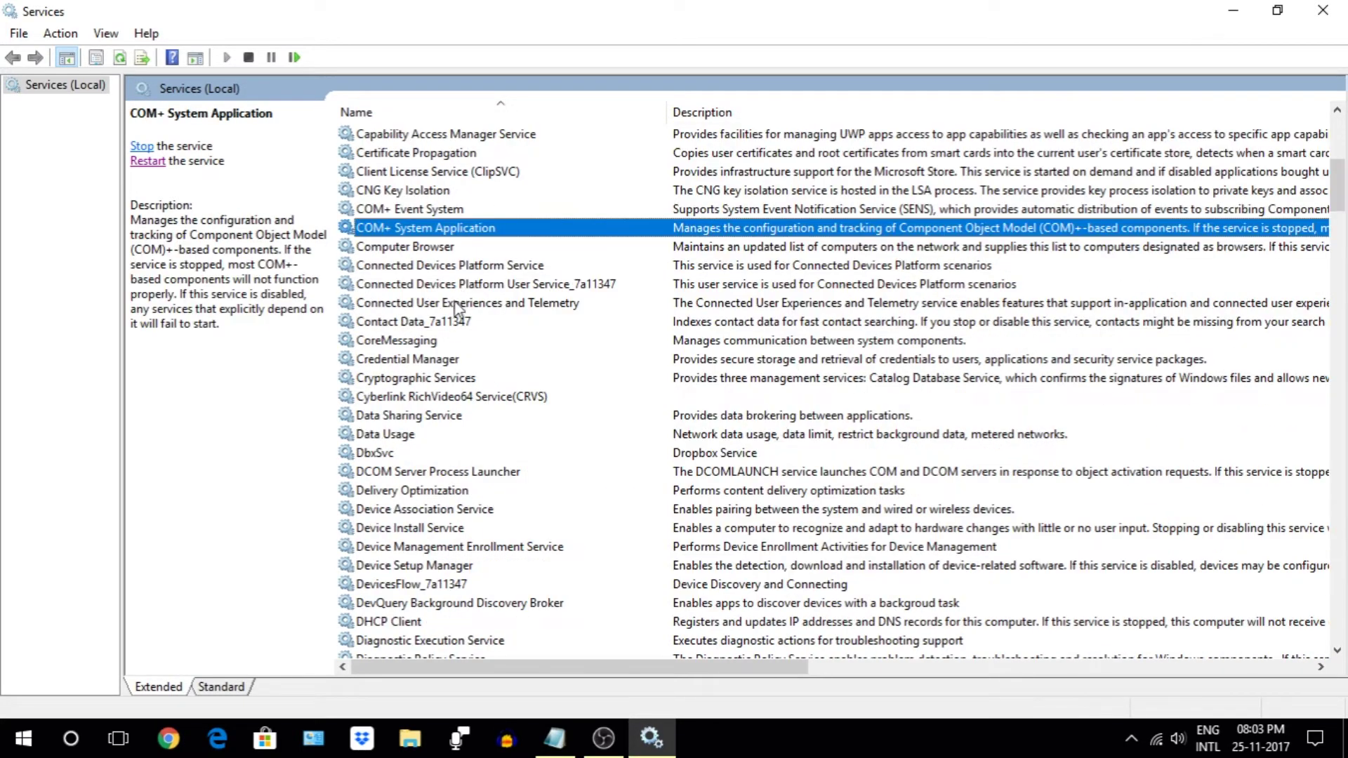
- Set Connected User Experiences and Telemetry's startup type to Disabled
{"action": "left_click", "coordinate": [456, 306]}
{"action": "double_click", "coordinate": [455, 312]}
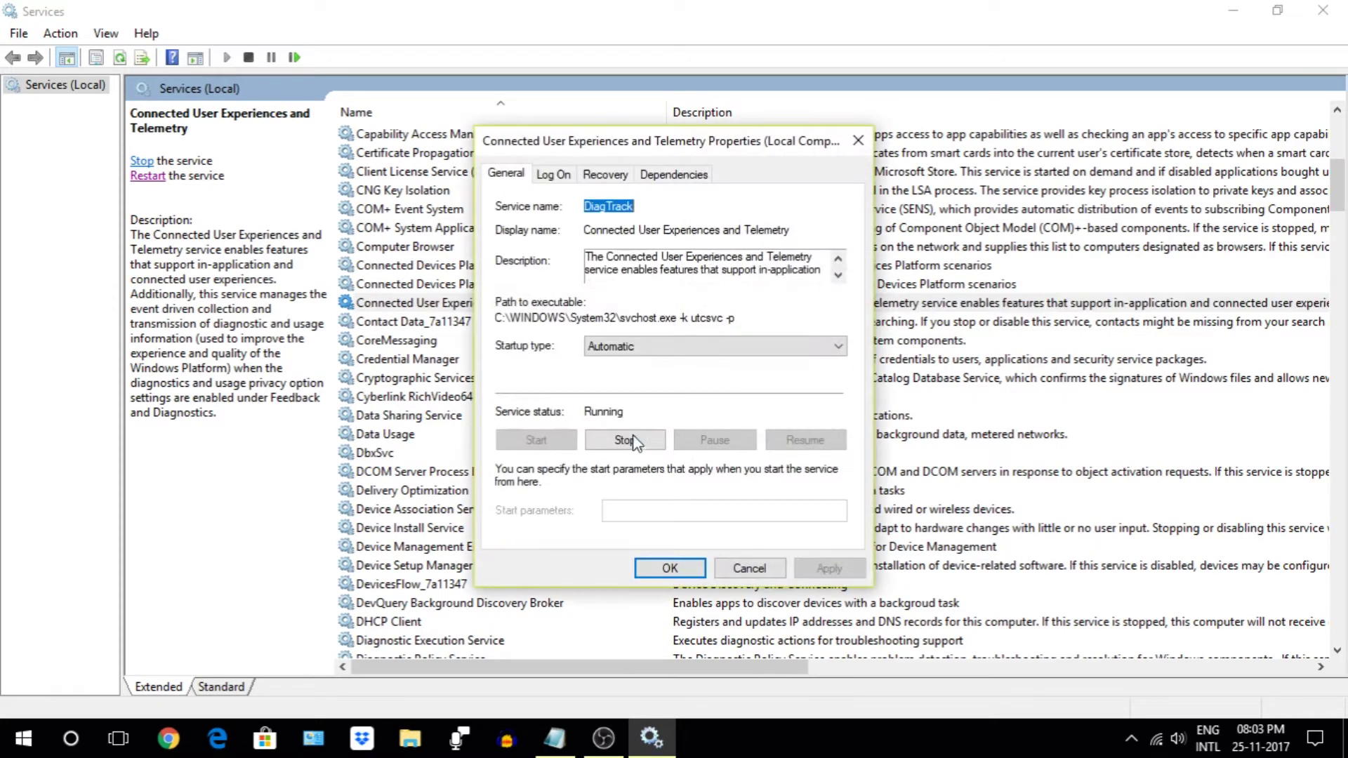
{"action": "left_click", "coordinate": [632, 347]}
{"action": "left_click", "coordinate": [628, 406]}
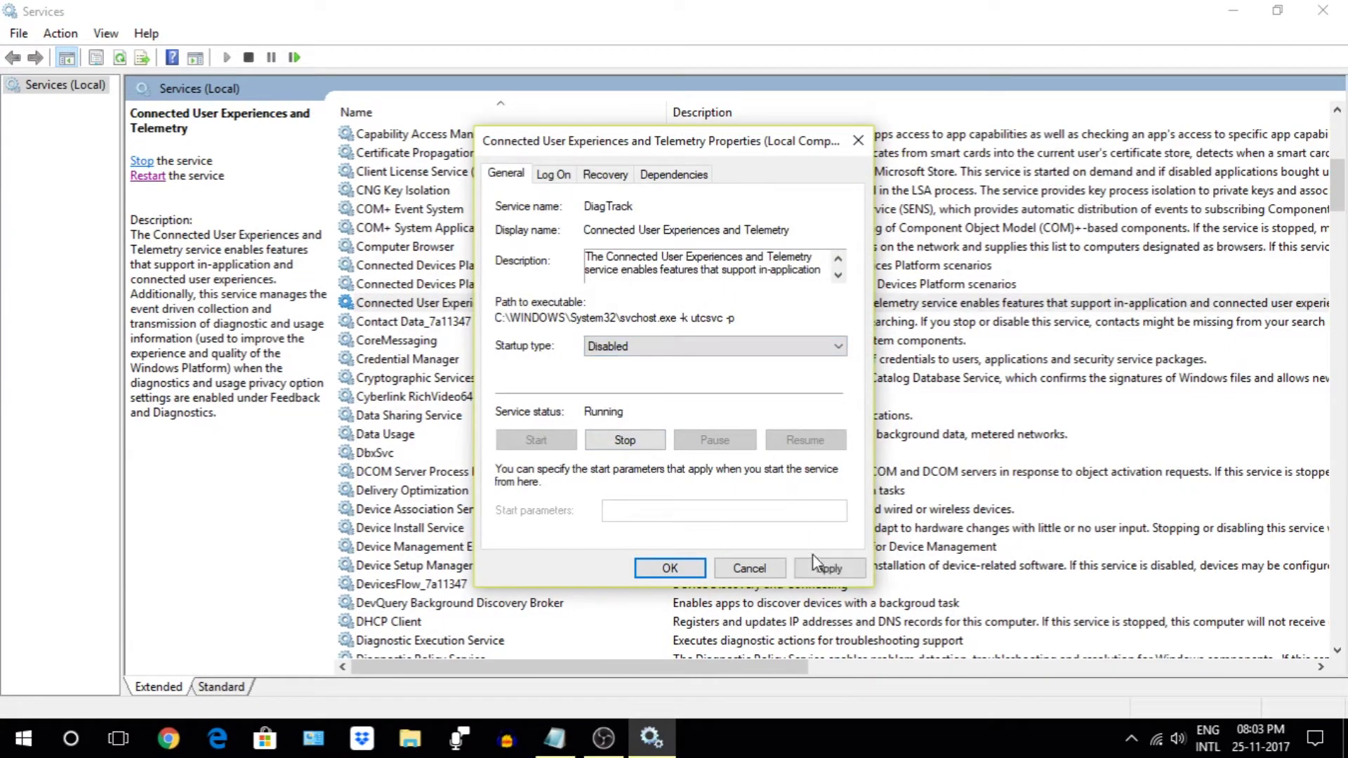
{"action": "left_click", "coordinate": [825, 568]}
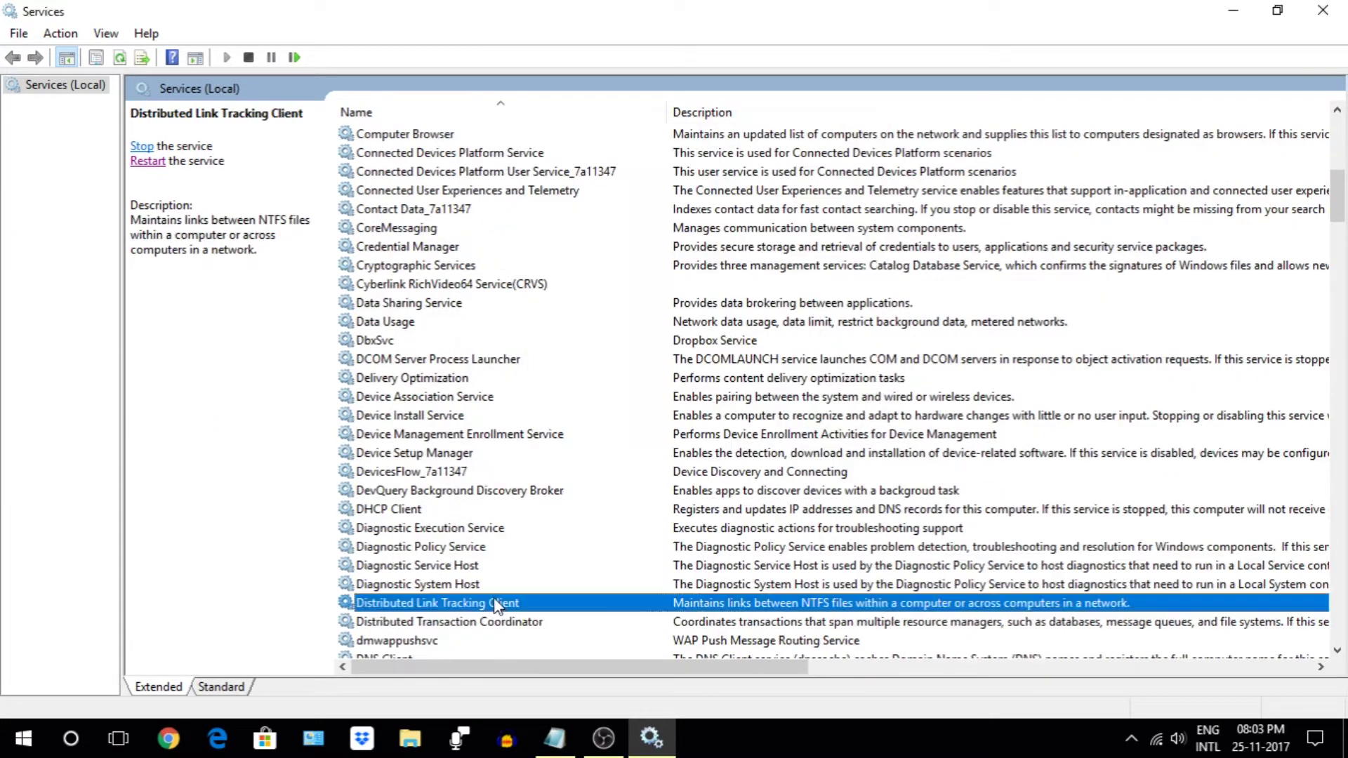
- Disable Distributed Link Tracking Client, stop it, and close its properties
{"action": "double_click", "coordinate": [491, 603]}
{"action": "left_click", "coordinate": [633, 346]}
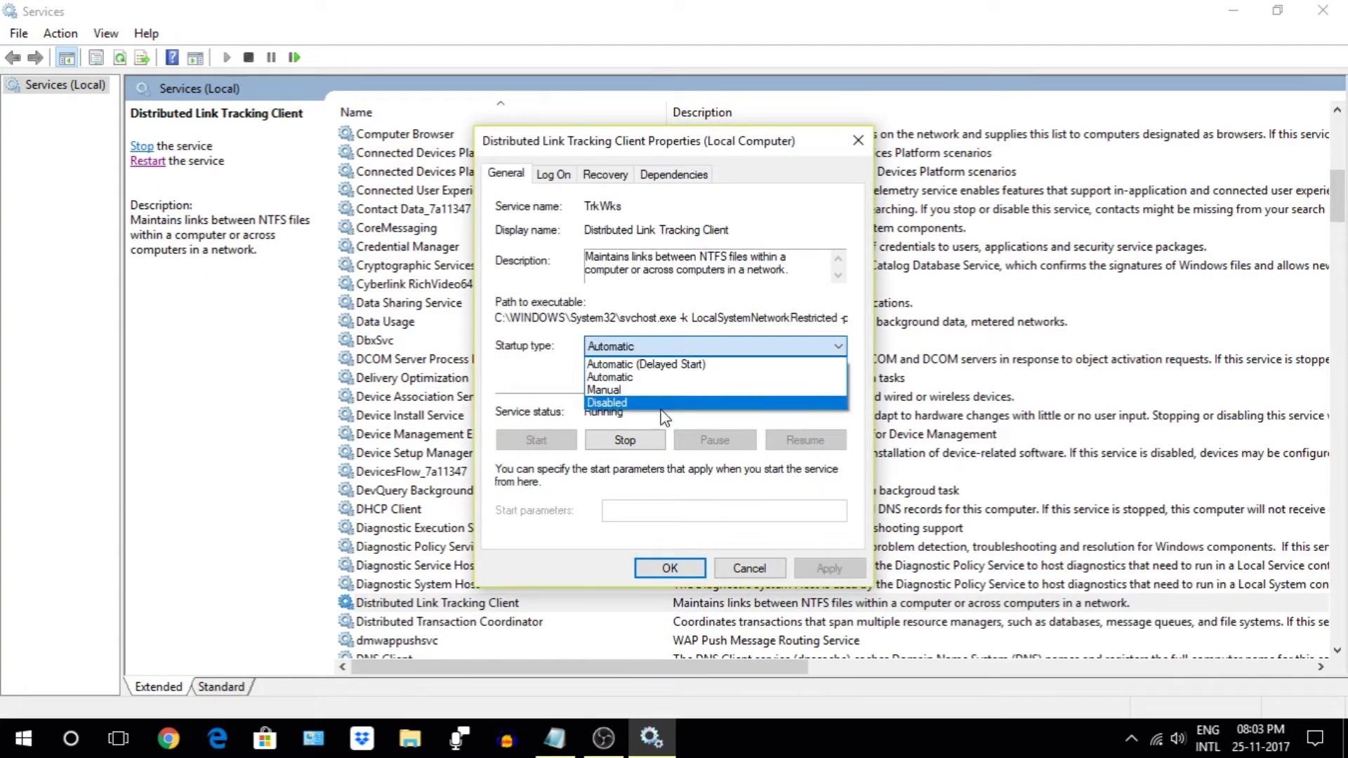
{"action": "left_click", "coordinate": [660, 409]}
{"action": "left_click", "coordinate": [826, 569]}
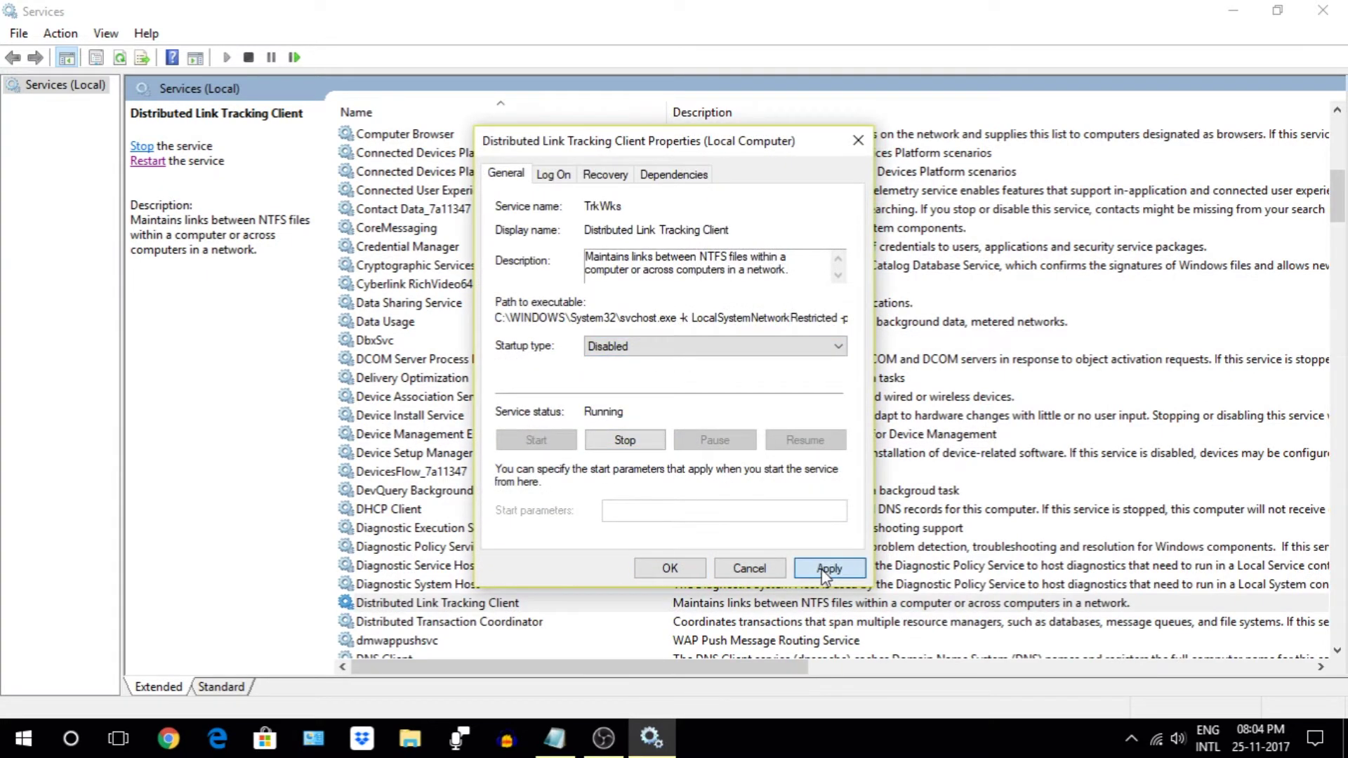
{"action": "left_click", "coordinate": [624, 440]}
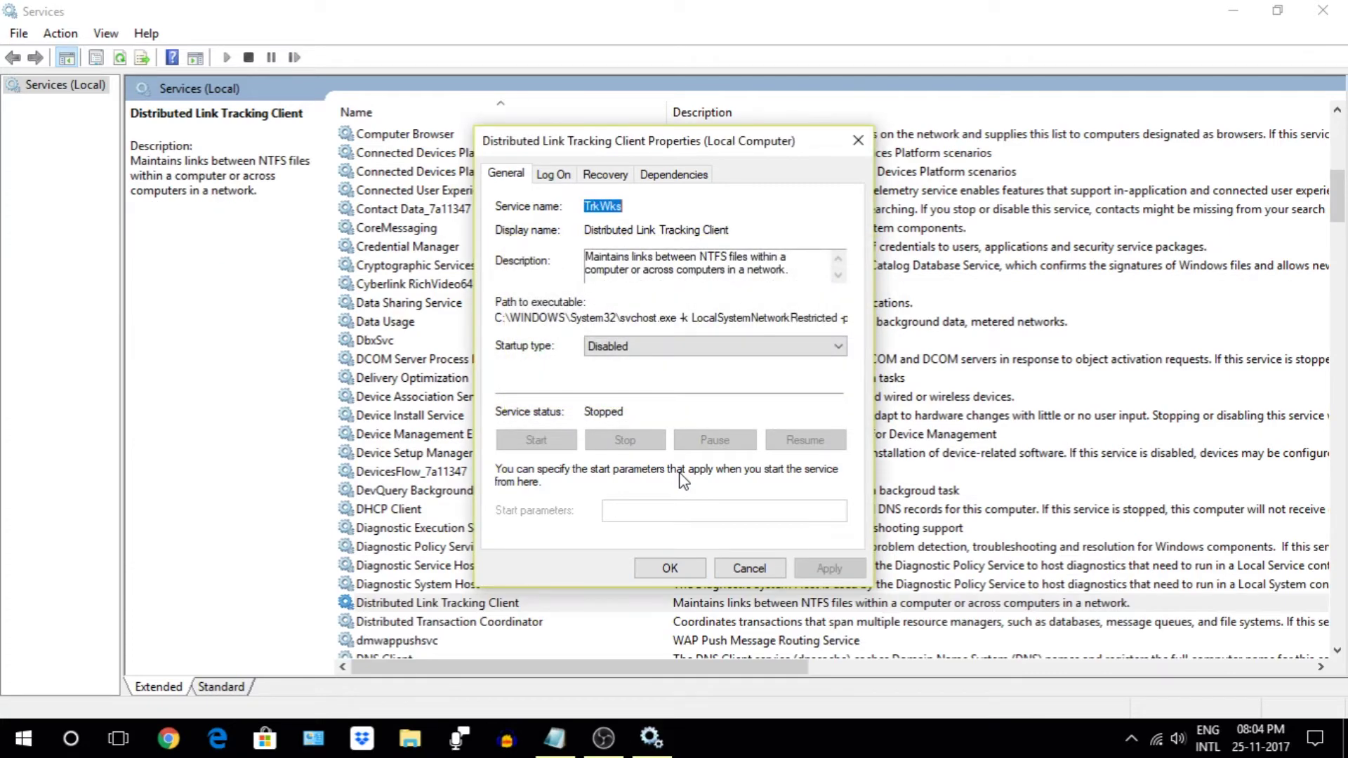
{"action": "left_click", "coordinate": [673, 569]}
- Set the dmwappushsvc service's startup type to Disabled and apply it
{"action": "scroll", "coordinate": [433, 587], "scroll_direction": "down", "scroll_amount": 1}
{"action": "left_click", "coordinate": [433, 587]}
{"action": "double_click", "coordinate": [433, 587]}
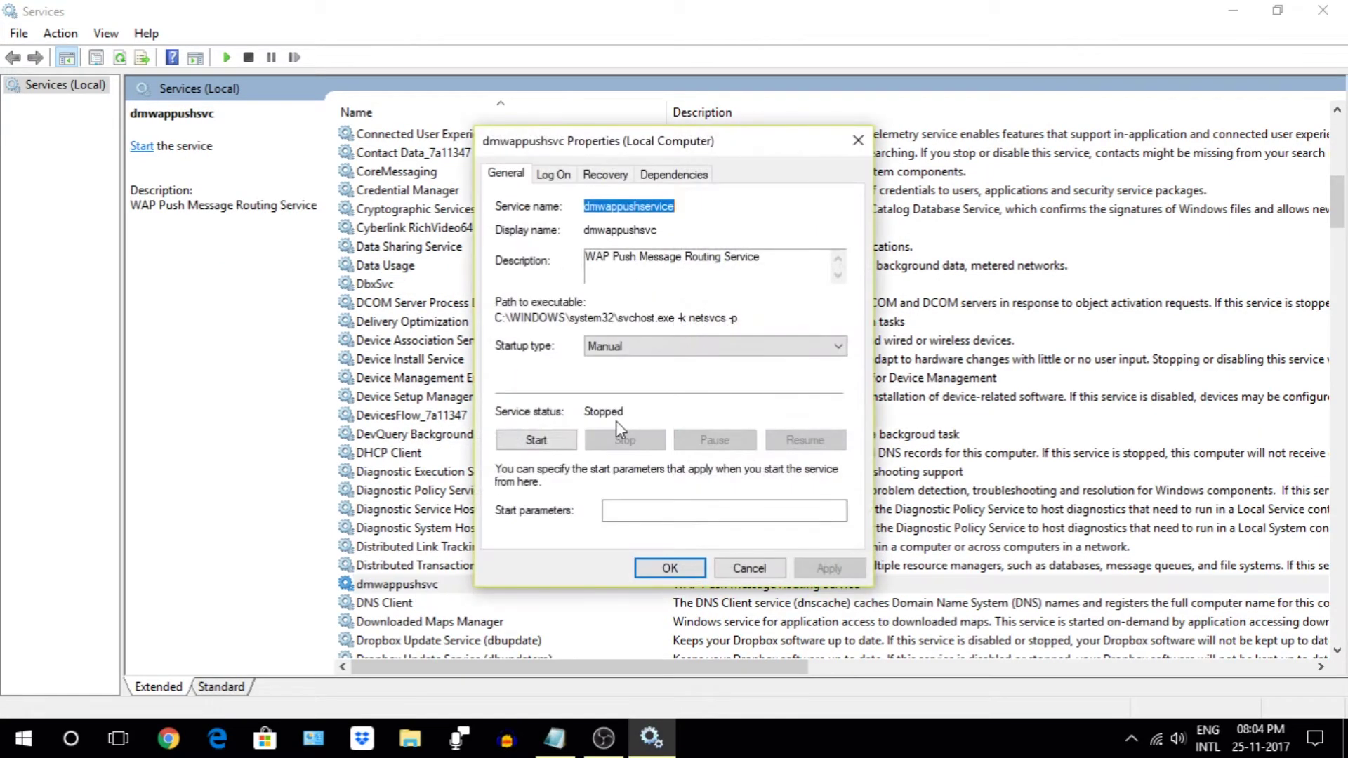
{"action": "left_click", "coordinate": [619, 347]}
{"action": "left_click", "coordinate": [610, 399]}
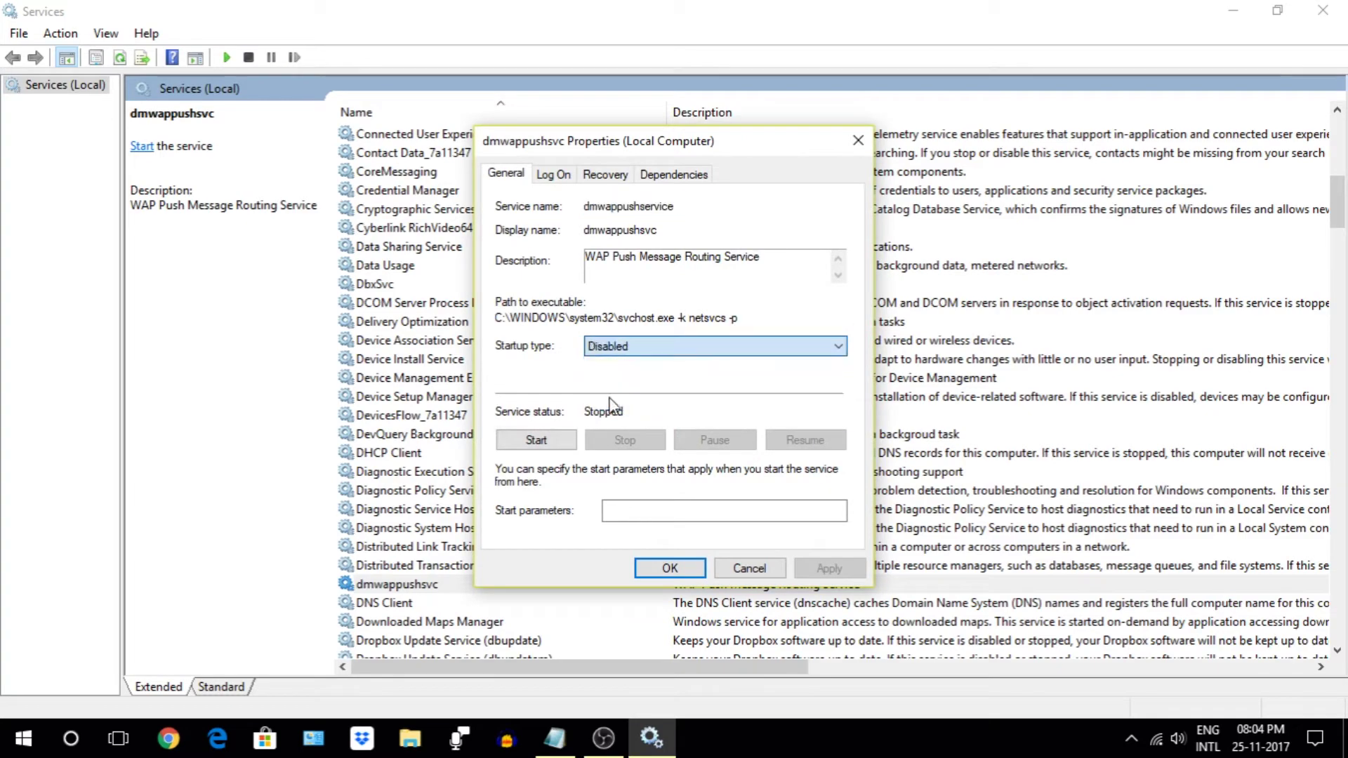
{"action": "left_click", "coordinate": [827, 567]}
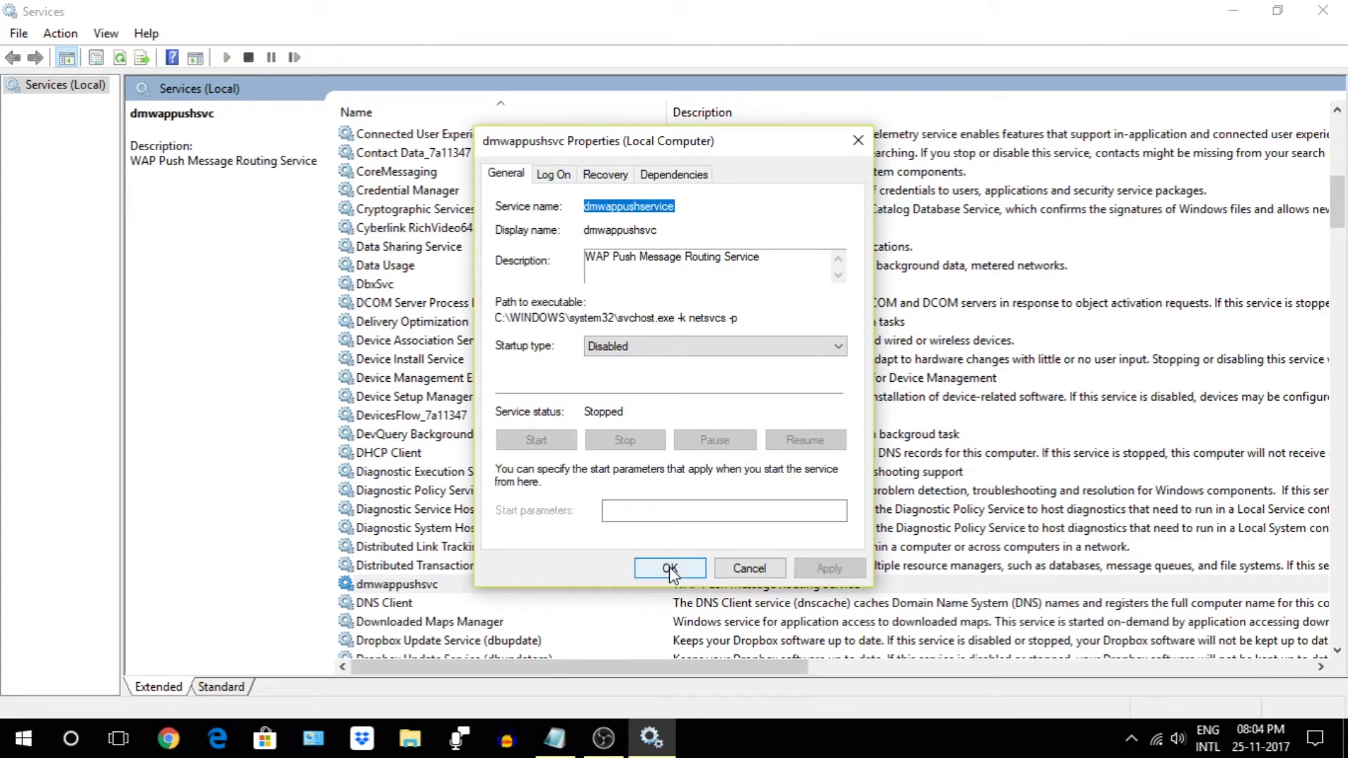
{"action": "left_click", "coordinate": [668, 567]}
- Set the Fax service's startup type to Disabled and apply it
{"action": "key", "text": "f"}
{"action": "double_click", "coordinate": [390, 135]}
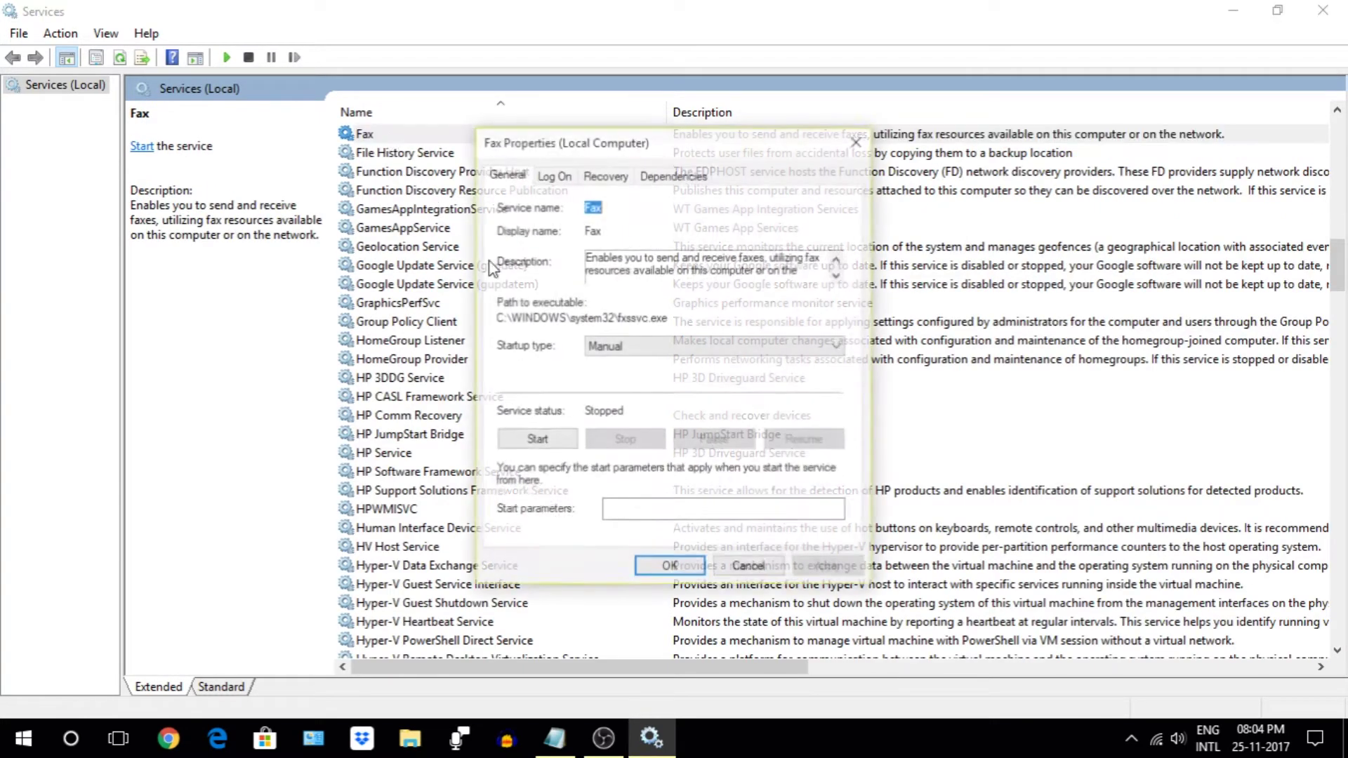
{"action": "left_click", "coordinate": [632, 347]}
{"action": "left_click", "coordinate": [620, 402]}
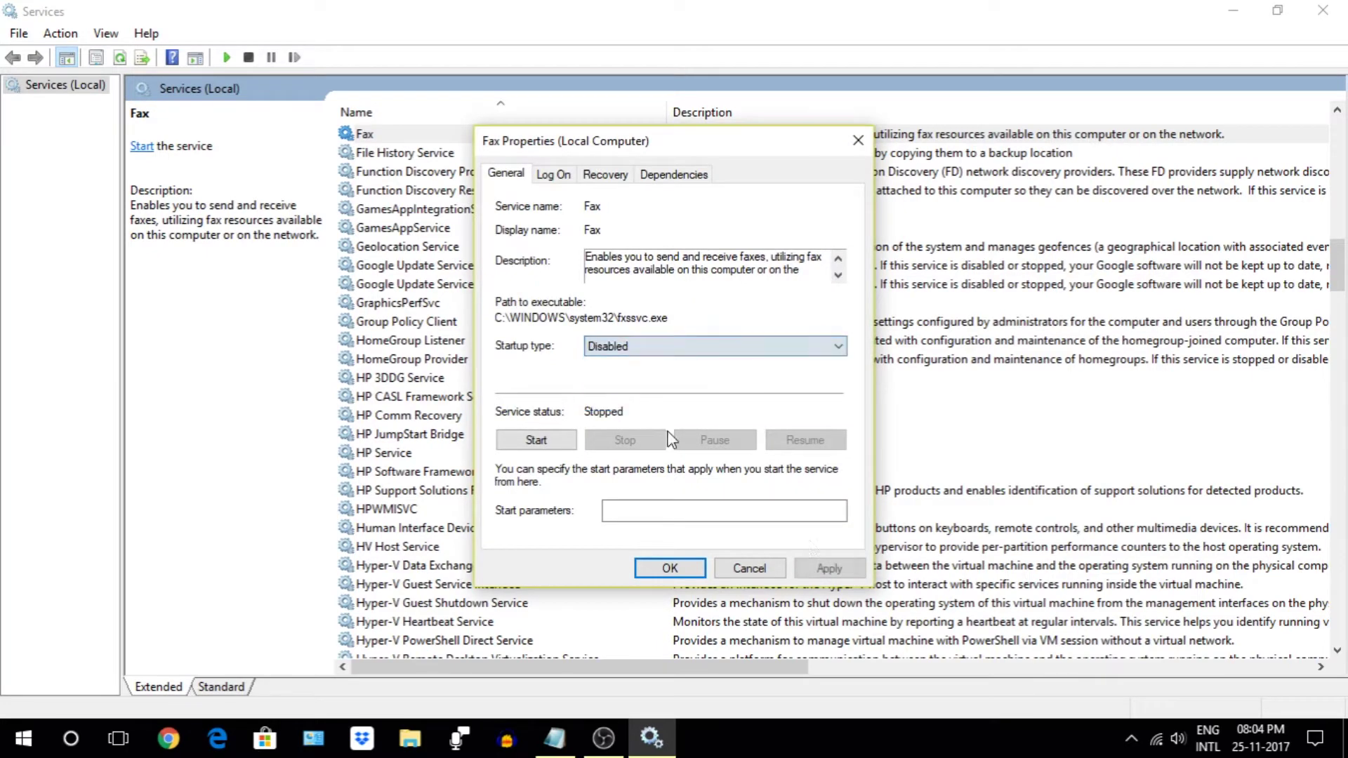
{"action": "left_click", "coordinate": [832, 569]}
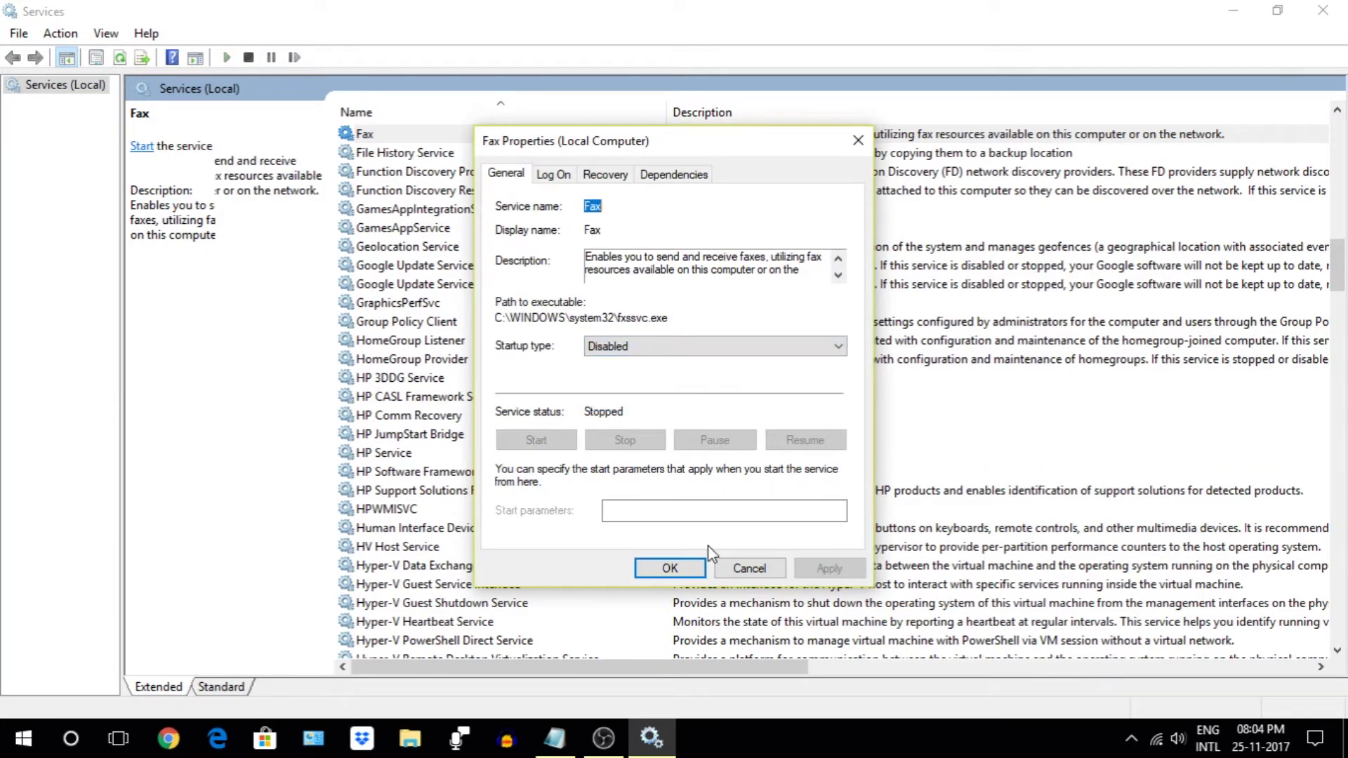
{"action": "left_click", "coordinate": [669, 568]}
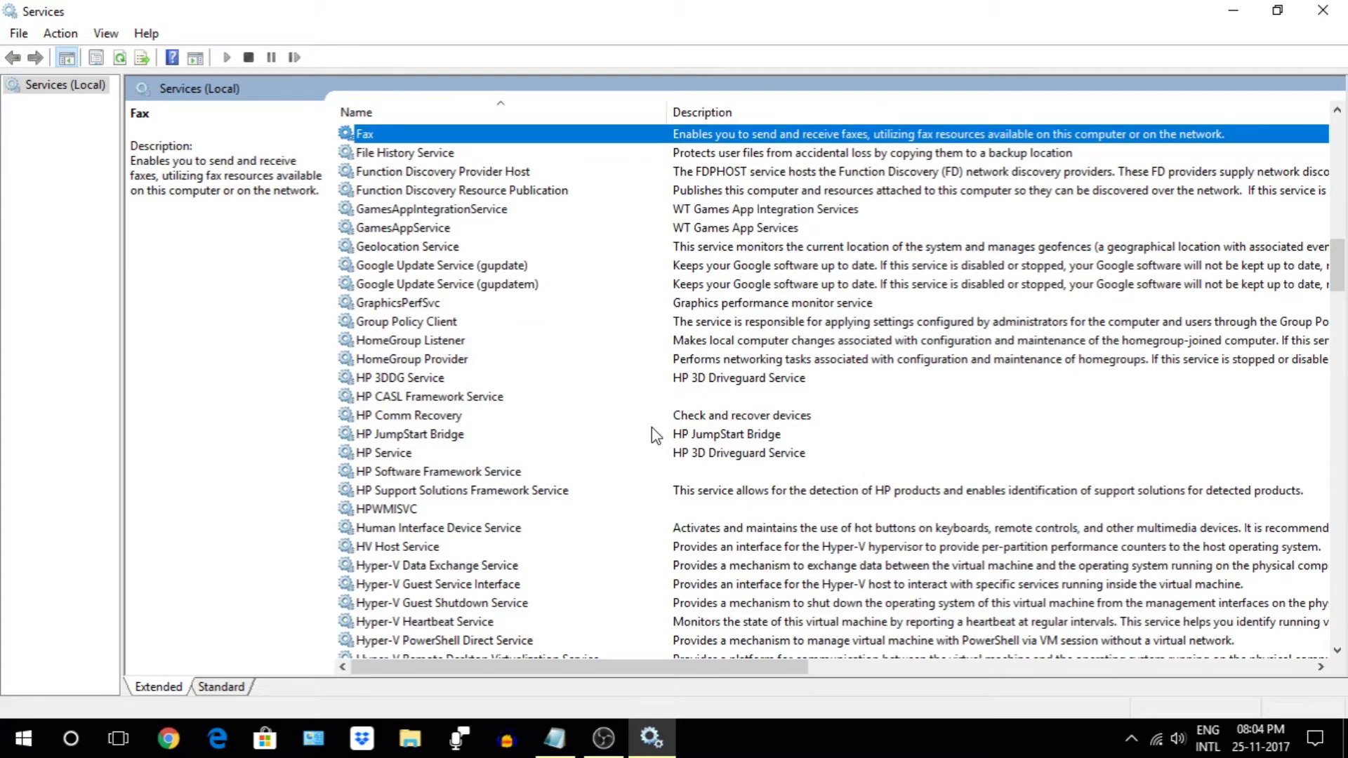
- Refresh the desktop
{"action": "right_click", "coordinate": [650, 250]}
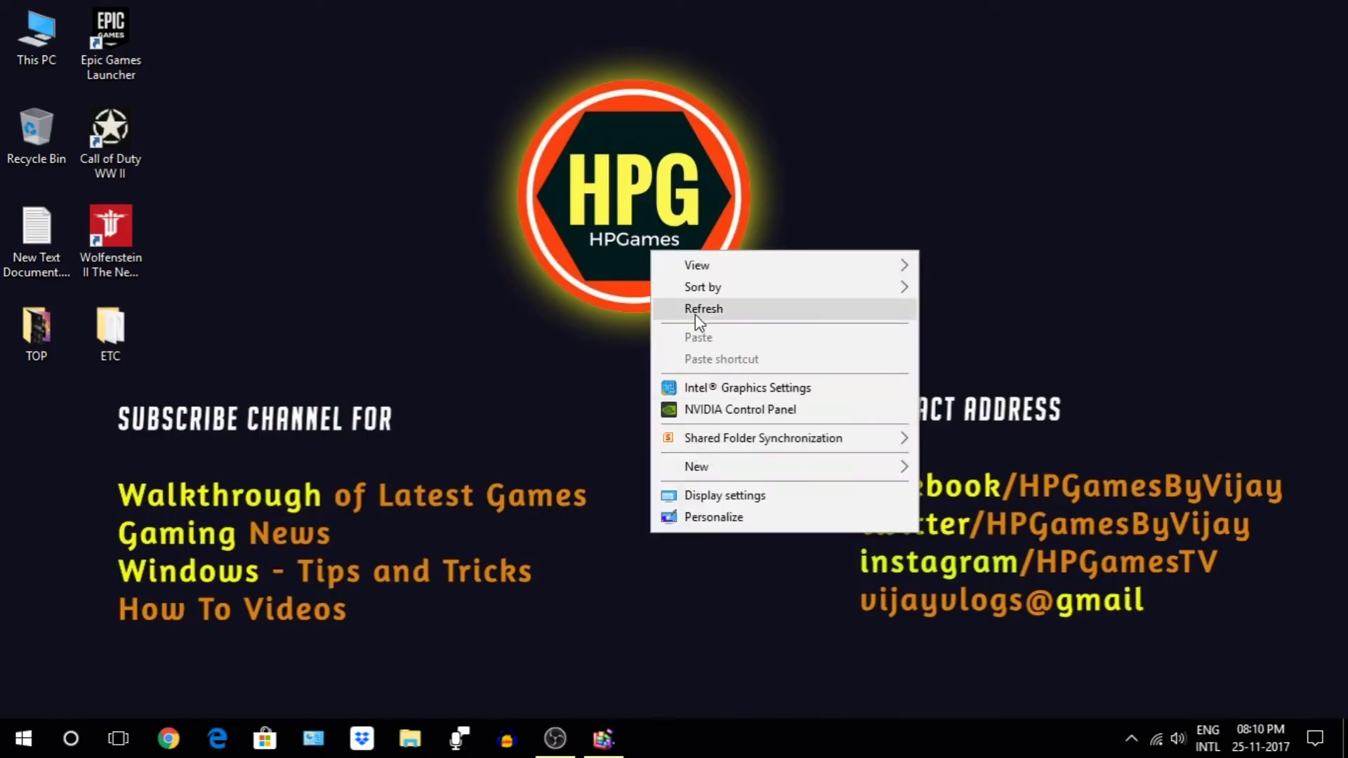
{"action": "left_click", "coordinate": [695, 314]}
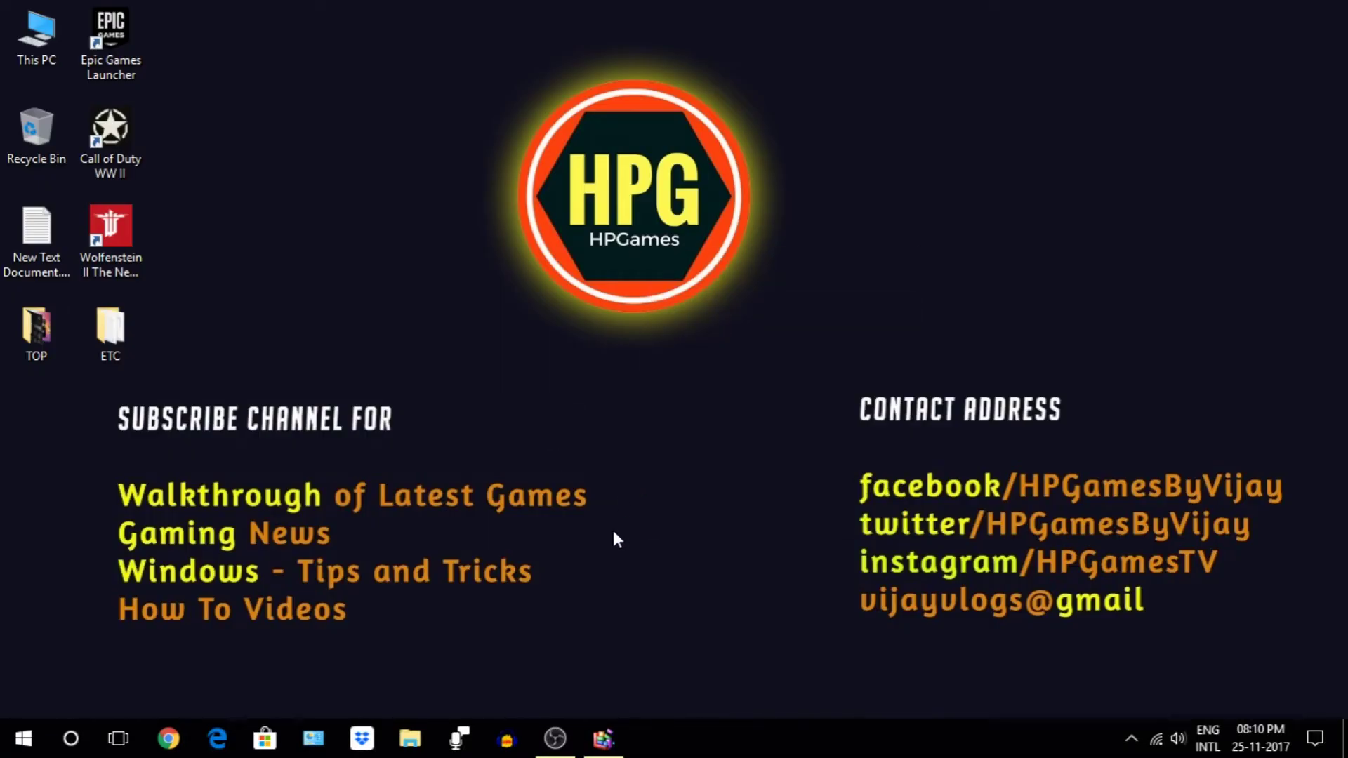
{"action": "right_click", "coordinate": [526, 292]}
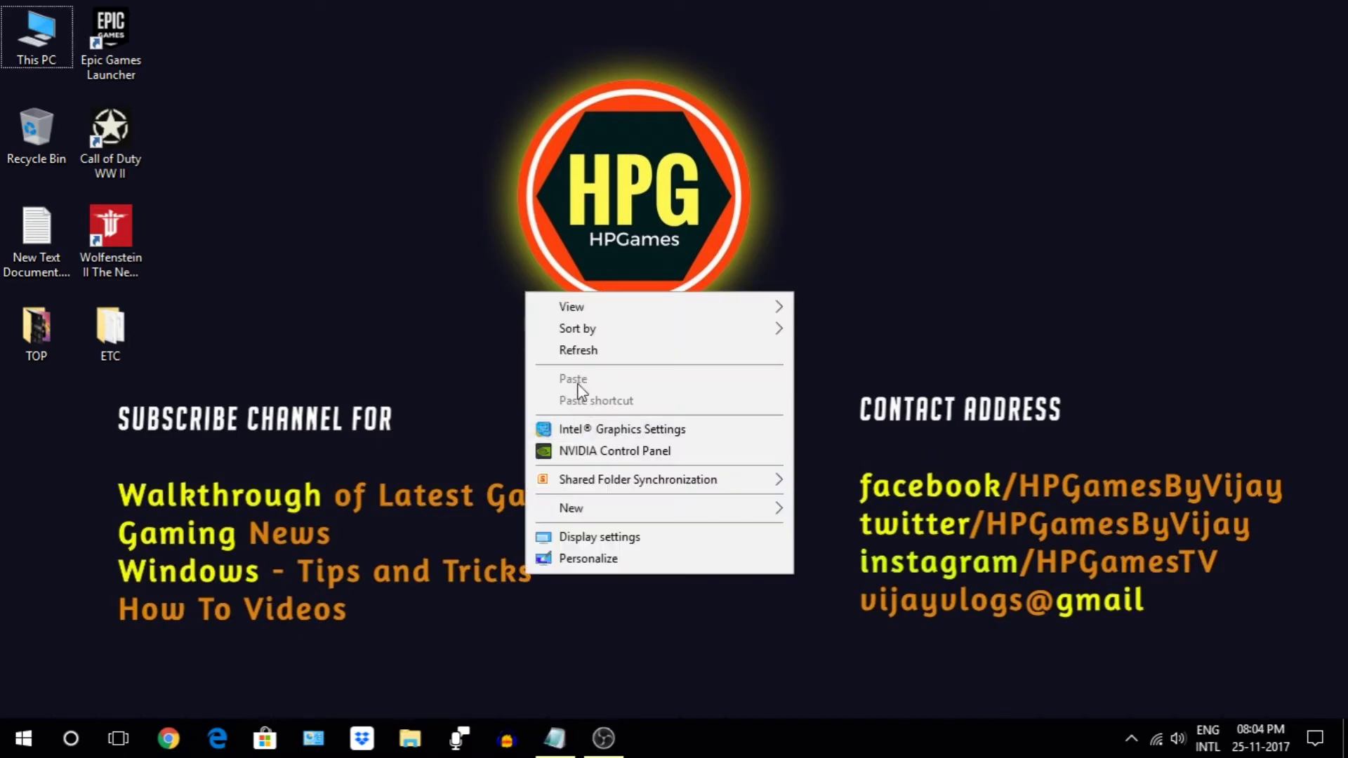
- Refresh the desktop and turn off Ease of Access read-aloud and automatic scanning
{"action": "left_click", "coordinate": [555, 349]}
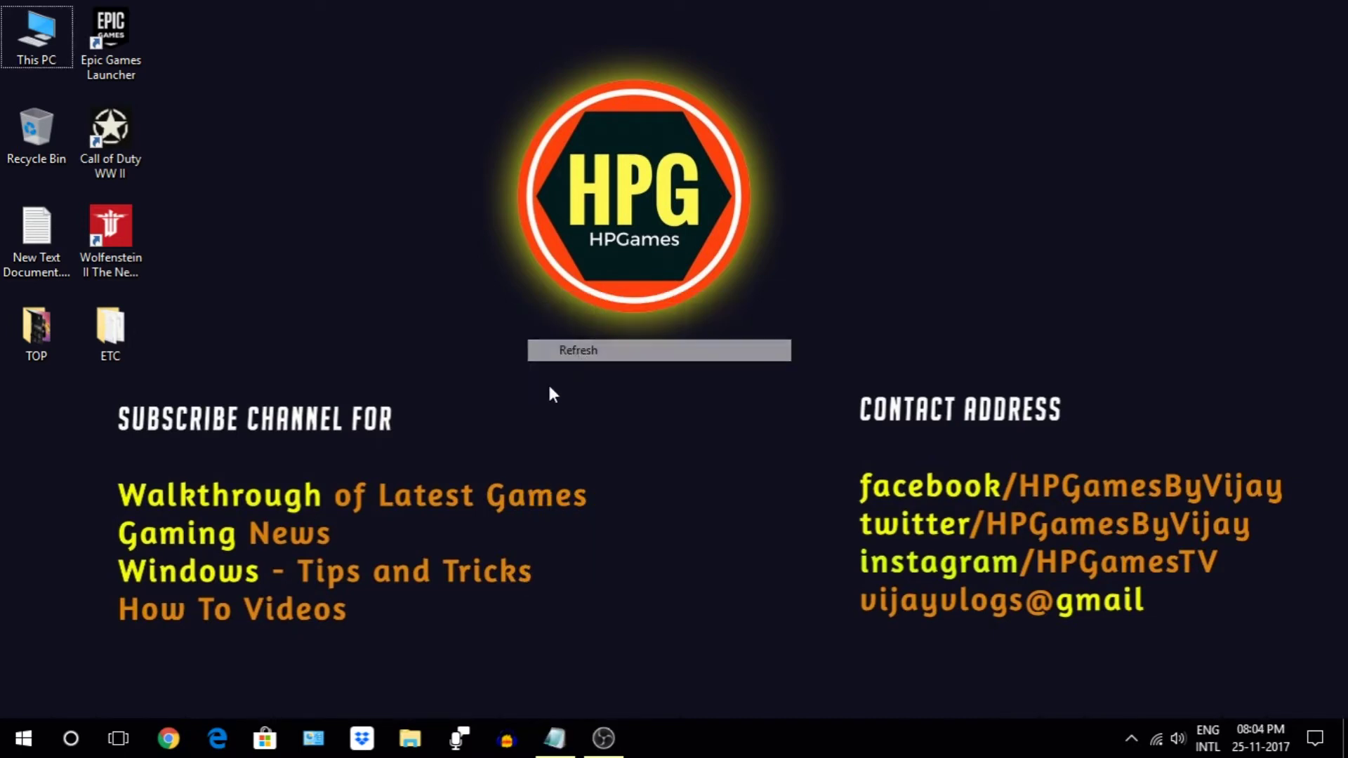
{"action": "left_click", "coordinate": [313, 739]}
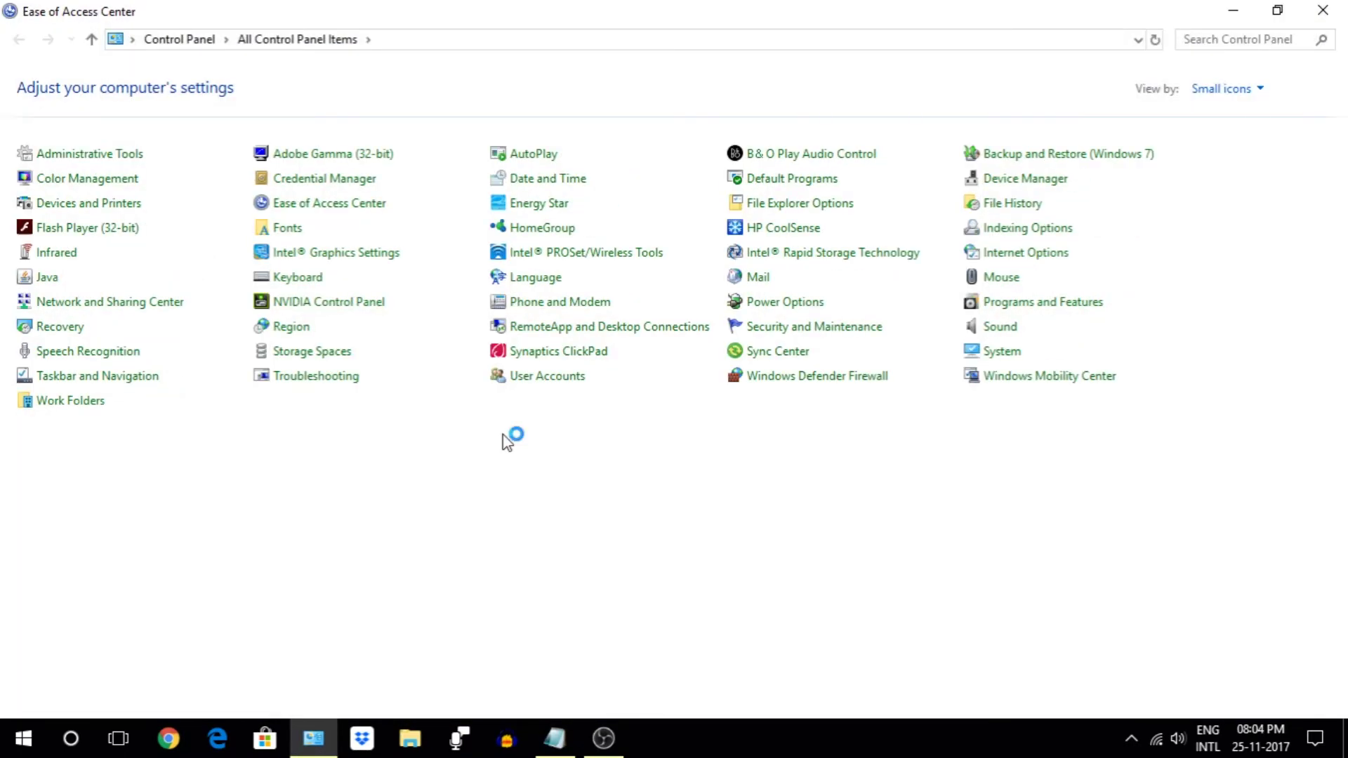
{"action": "left_click", "coordinate": [247, 189]}
{"action": "left_click", "coordinate": [485, 189]}
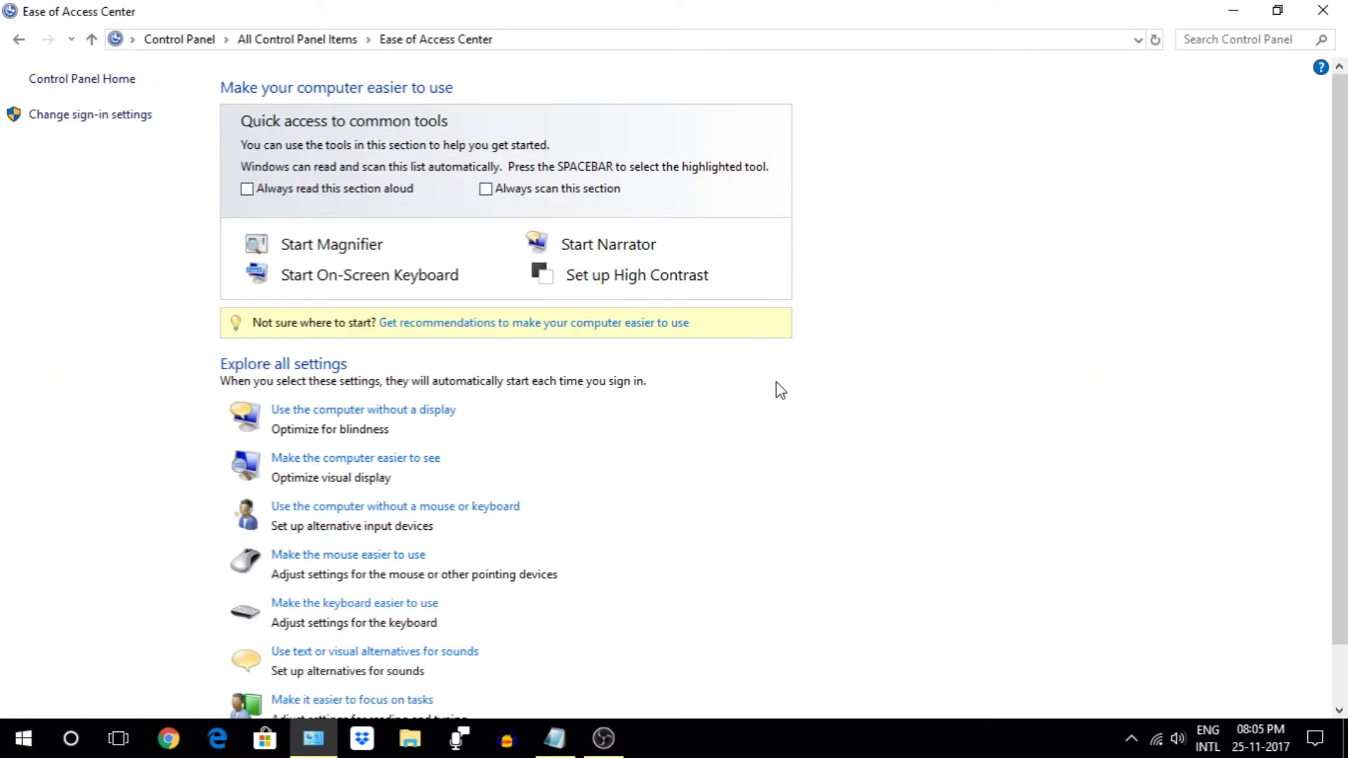
{"action": "left_click", "coordinate": [82, 78]}
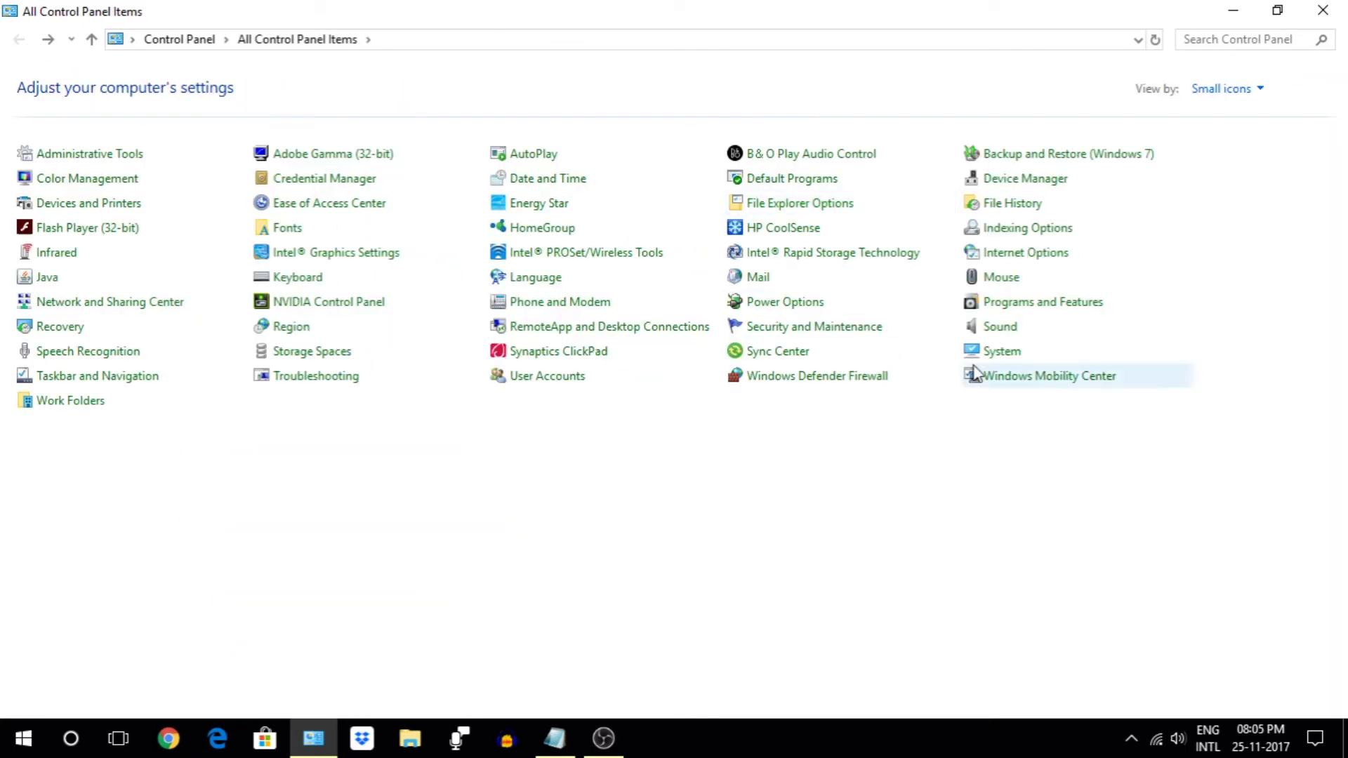
- Turn off Show sync provider notifications in File Explorer Options and apply
{"action": "left_click", "coordinate": [132, 100]}
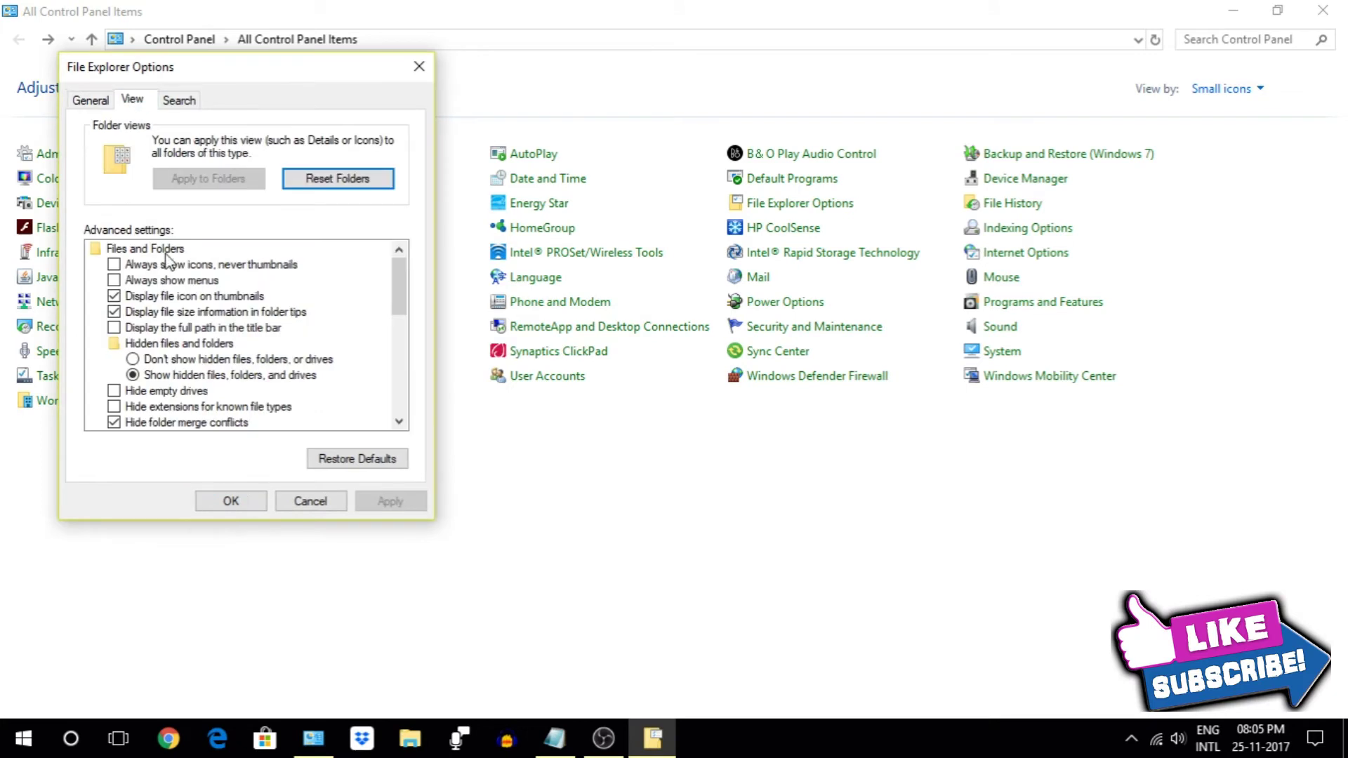
{"action": "scroll", "coordinate": [217, 362], "scroll_direction": "down", "scroll_amount": 4}
{"action": "scroll", "coordinate": [217, 361], "scroll_direction": "down", "scroll_amount": 4}
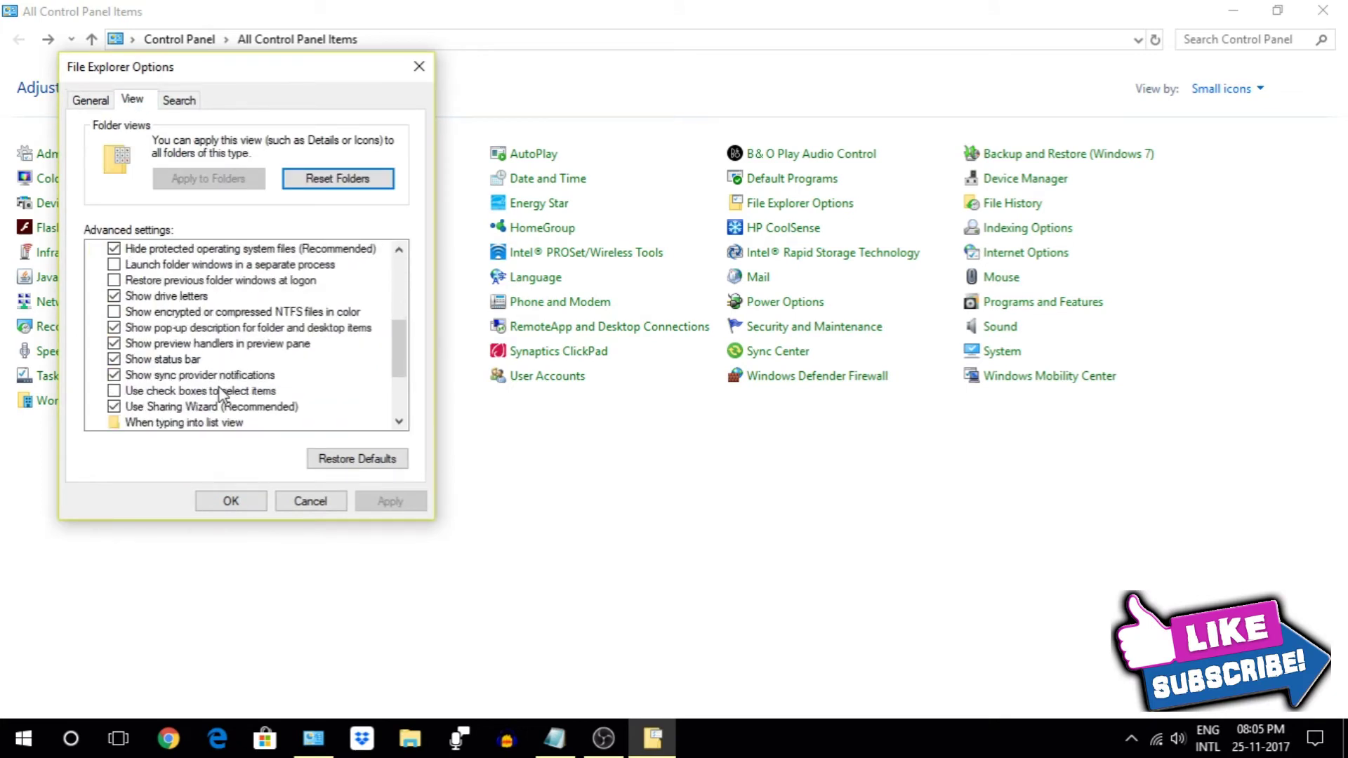
{"action": "left_click", "coordinate": [225, 377]}
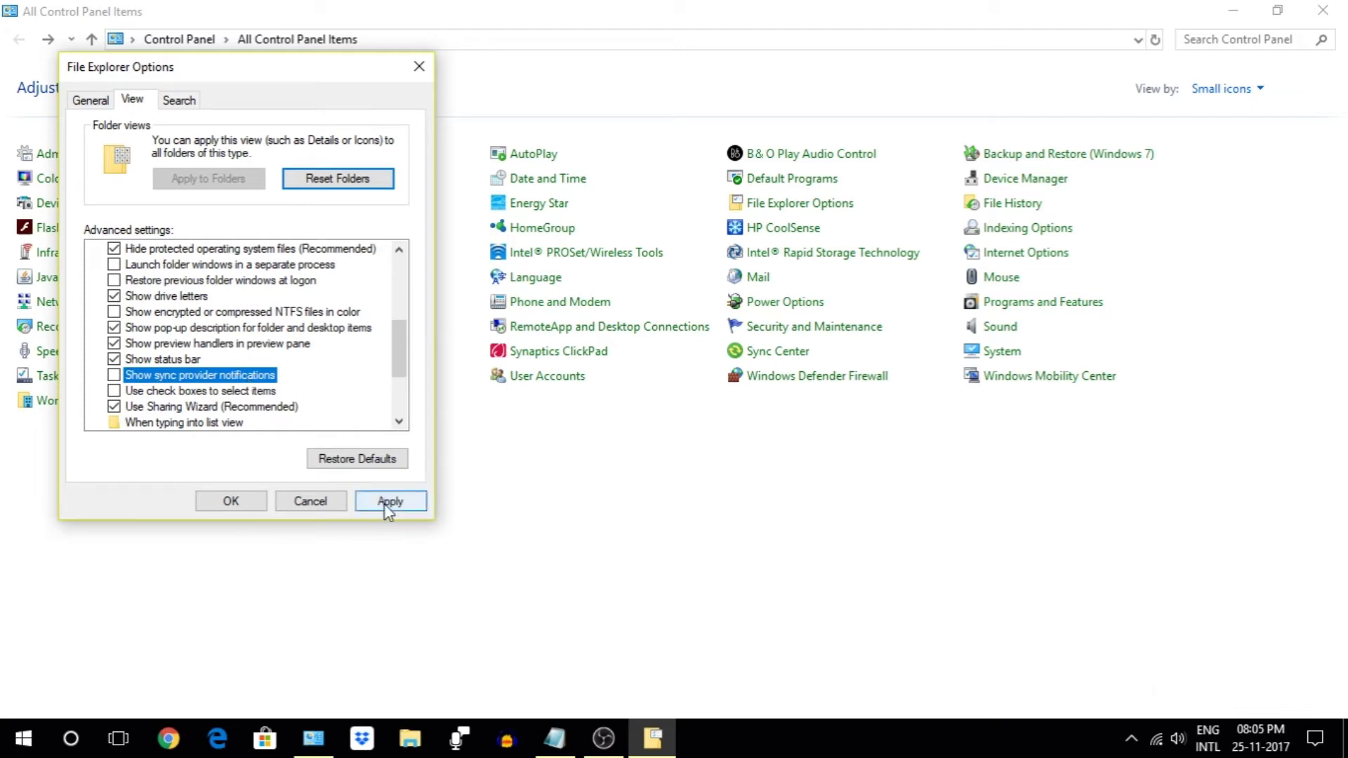
{"action": "left_click", "coordinate": [385, 502]}
{"action": "left_click", "coordinate": [231, 500]}
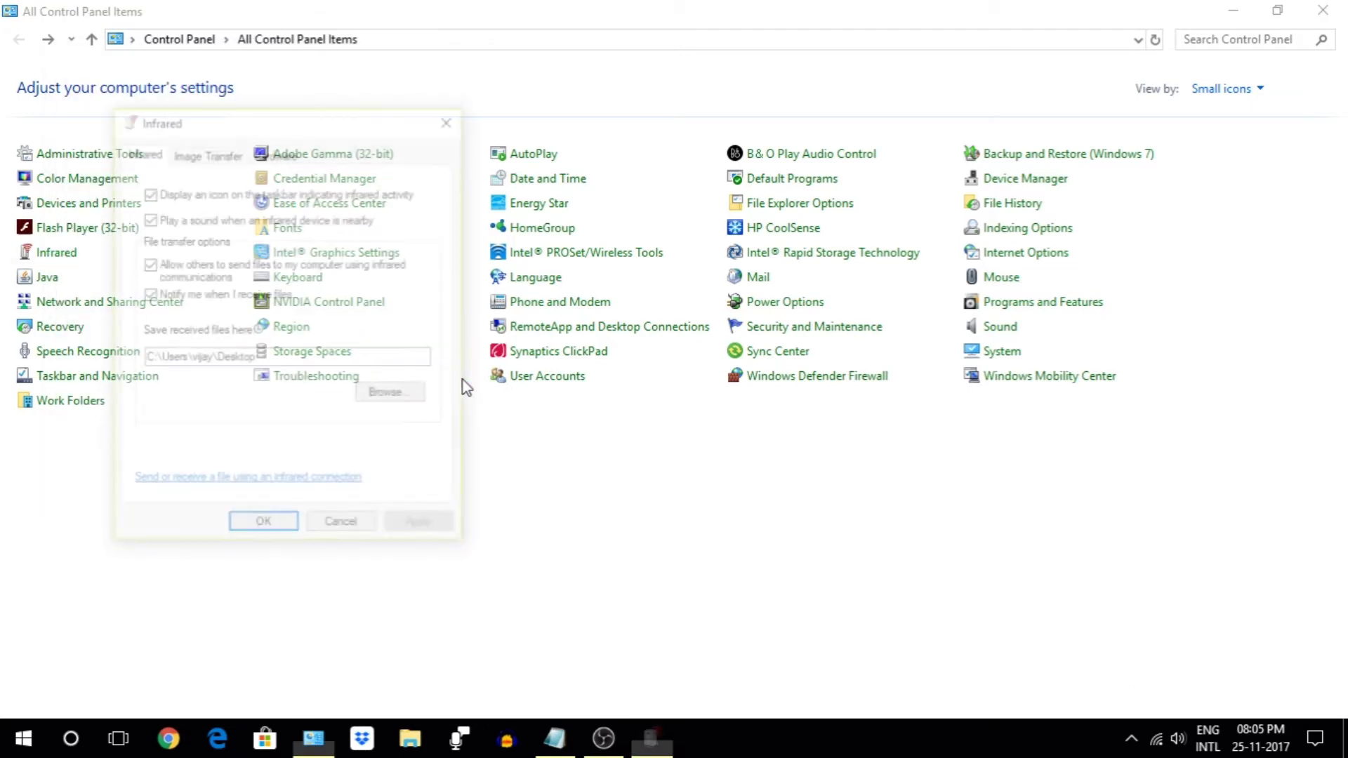
- Uncheck all four Infrared options (taskbar icon, sound, file receiving, notifications) and apply
{"action": "left_click", "coordinate": [149, 193]}
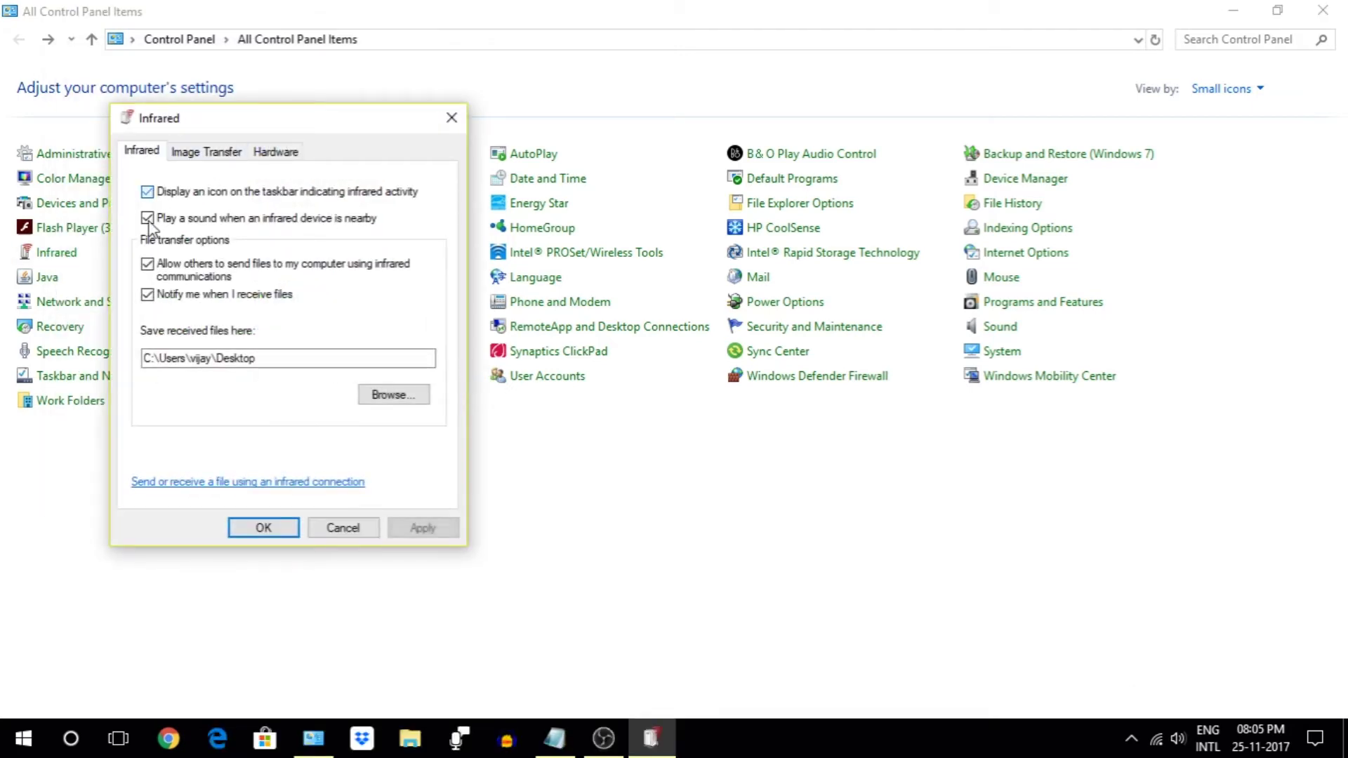
{"action": "left_click", "coordinate": [150, 221]}
{"action": "left_click", "coordinate": [159, 267]}
{"action": "left_click", "coordinate": [157, 296]}
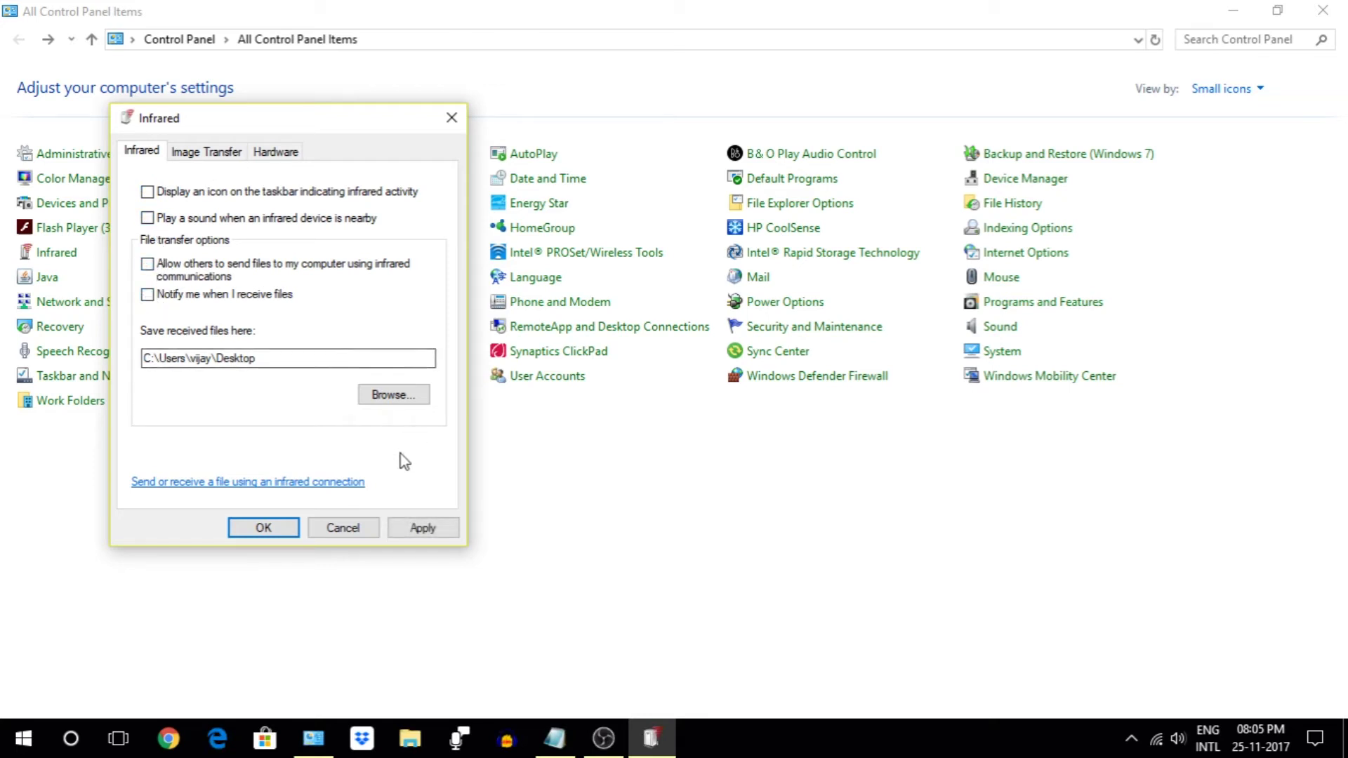
{"action": "left_click", "coordinate": [426, 528]}
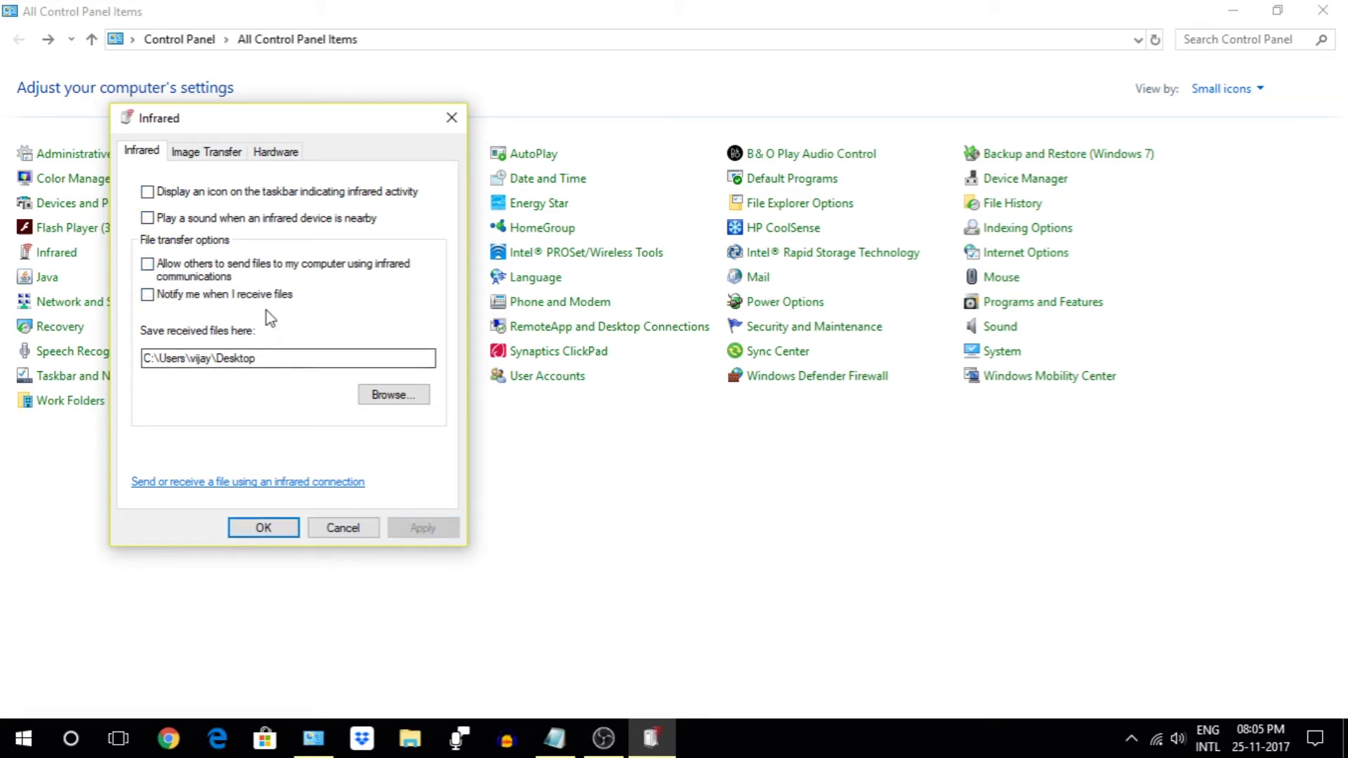
{"action": "left_click", "coordinate": [196, 156]}
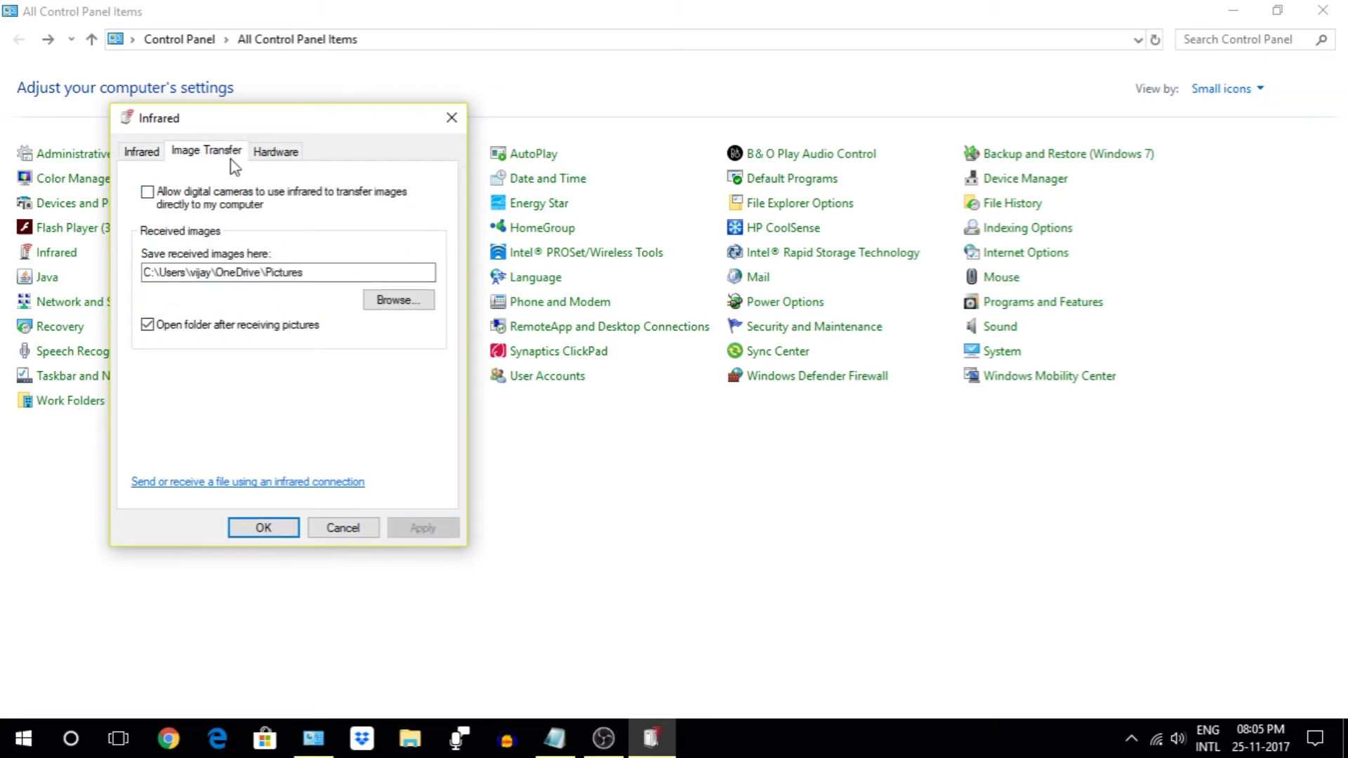
{"action": "left_click", "coordinate": [275, 153]}
{"action": "key", "text": "Escape"}
- Disallow remote control and turn off Remote Assistance connections in System Properties
{"action": "left_click", "coordinate": [1004, 354]}
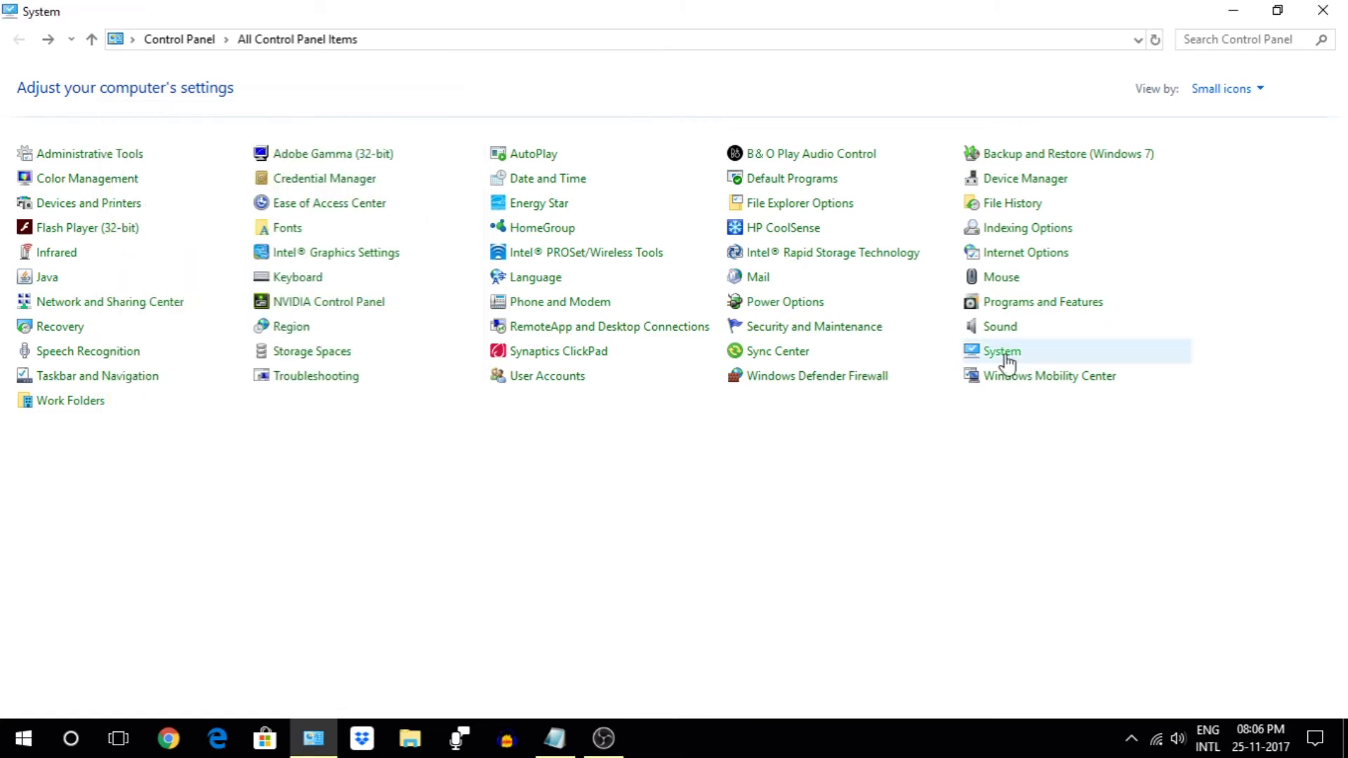
{"action": "left_click", "coordinate": [126, 189]}
{"action": "left_click", "coordinate": [467, 176]}
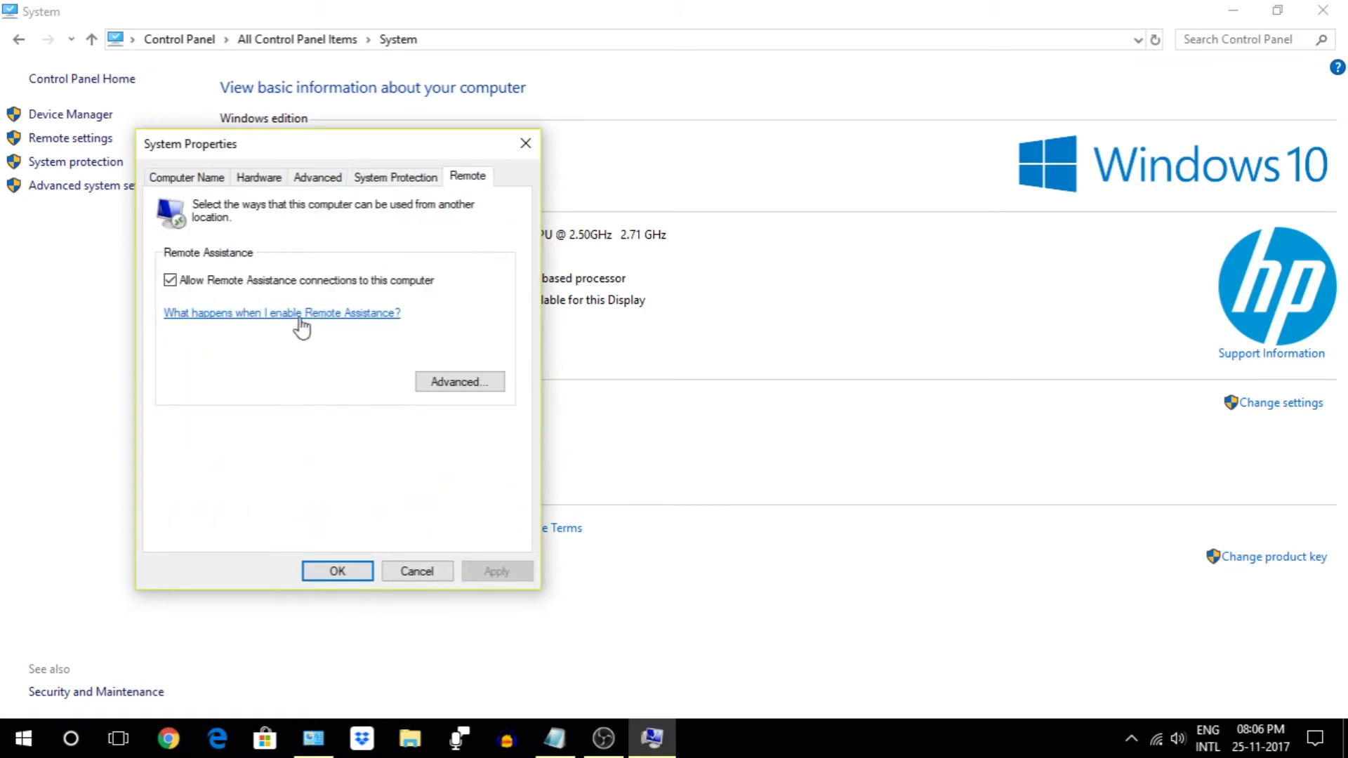
{"action": "left_click", "coordinate": [460, 383]}
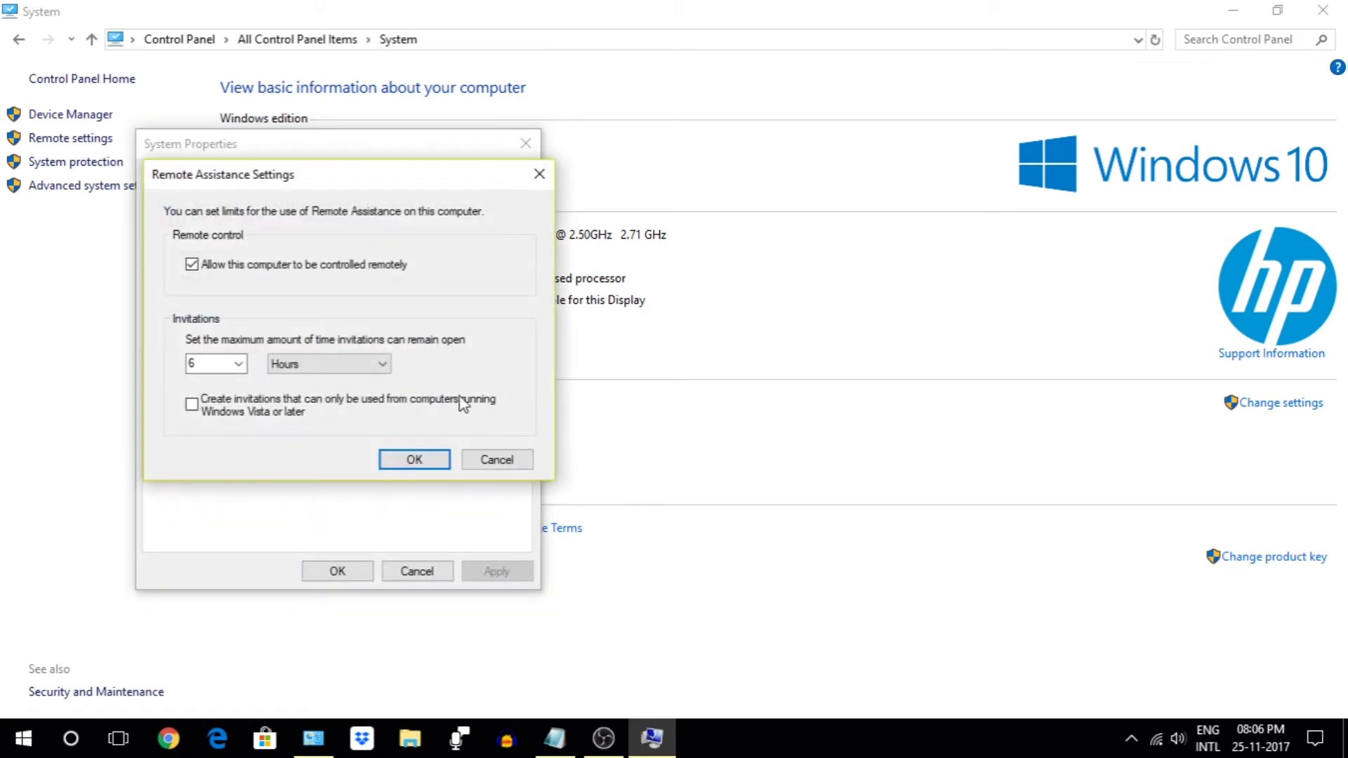
{"action": "left_click", "coordinate": [413, 458]}
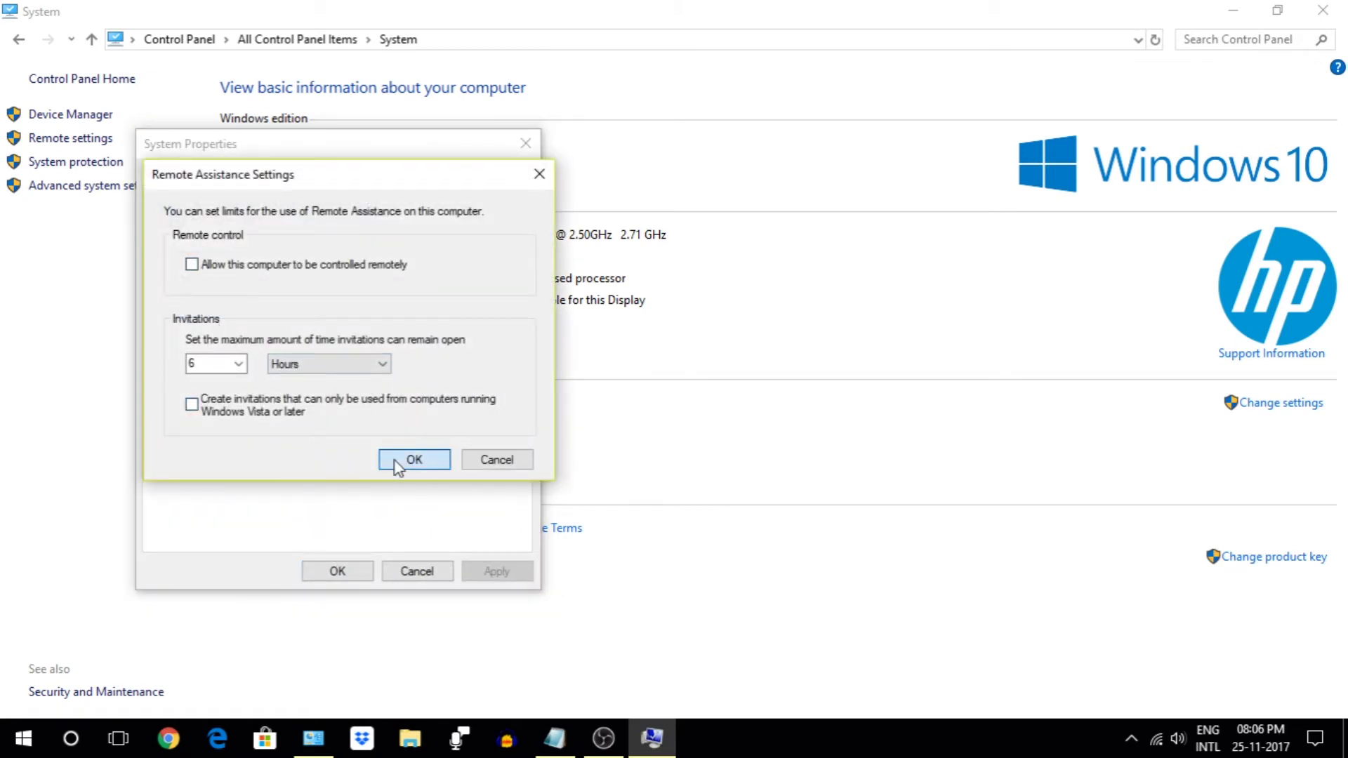
{"action": "left_click", "coordinate": [171, 281]}
{"action": "left_click", "coordinate": [497, 571]}
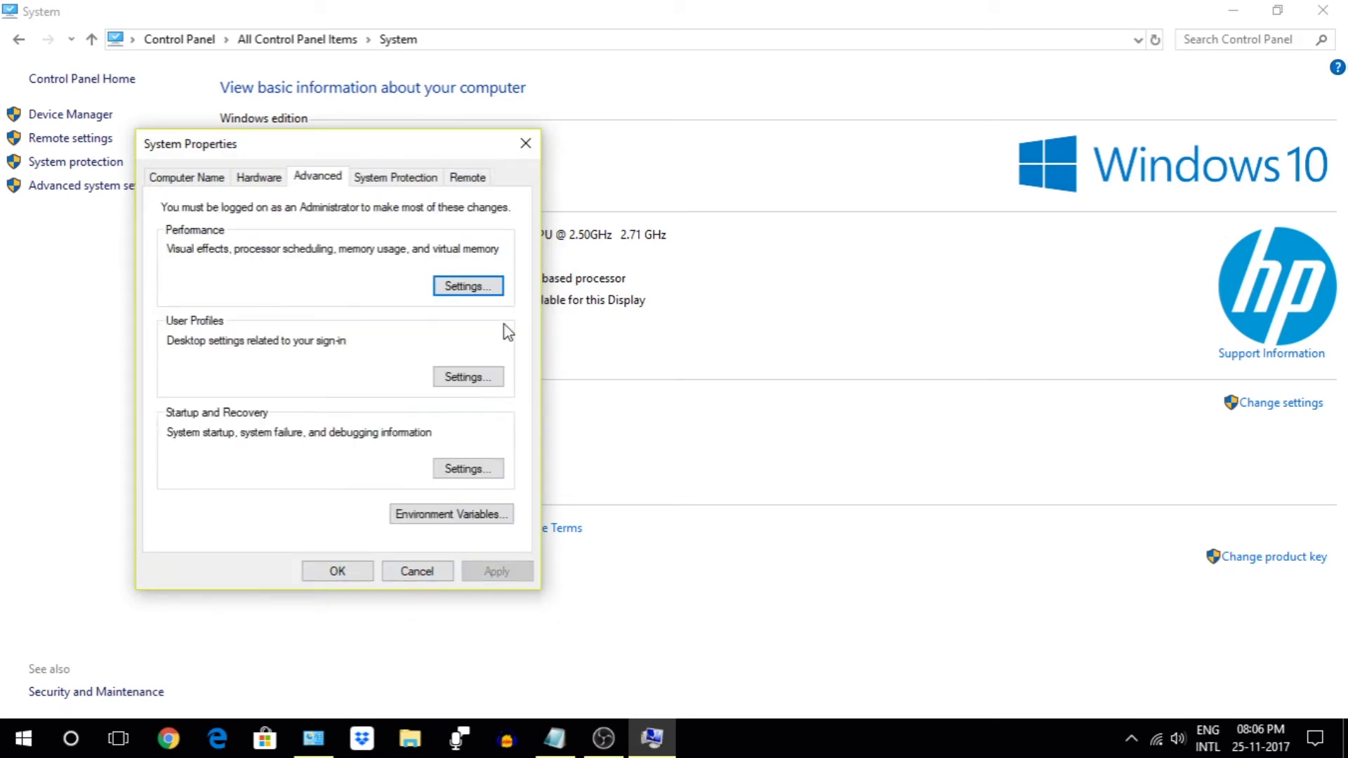
- Set visual effects to Adjust for best performance and apply
{"action": "left_click", "coordinate": [484, 291]}
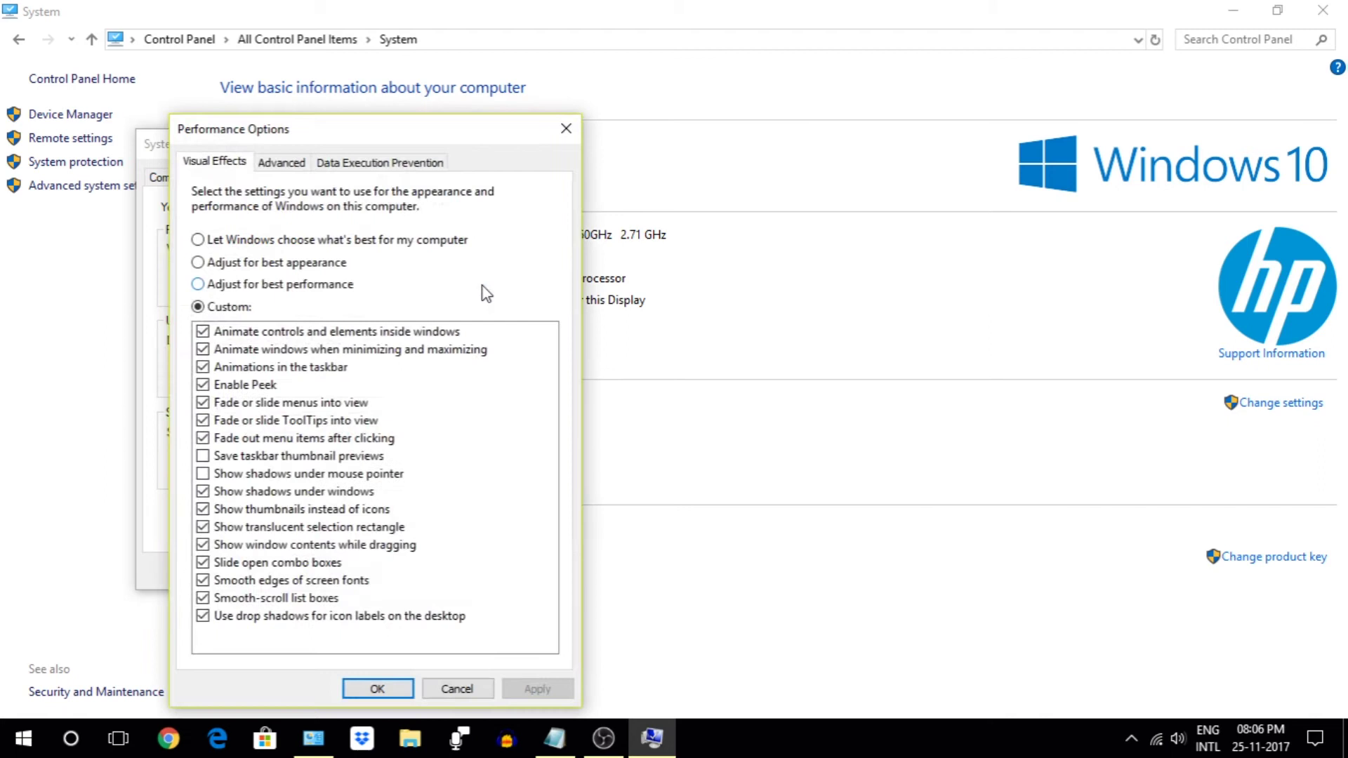
{"action": "left_click", "coordinate": [226, 286]}
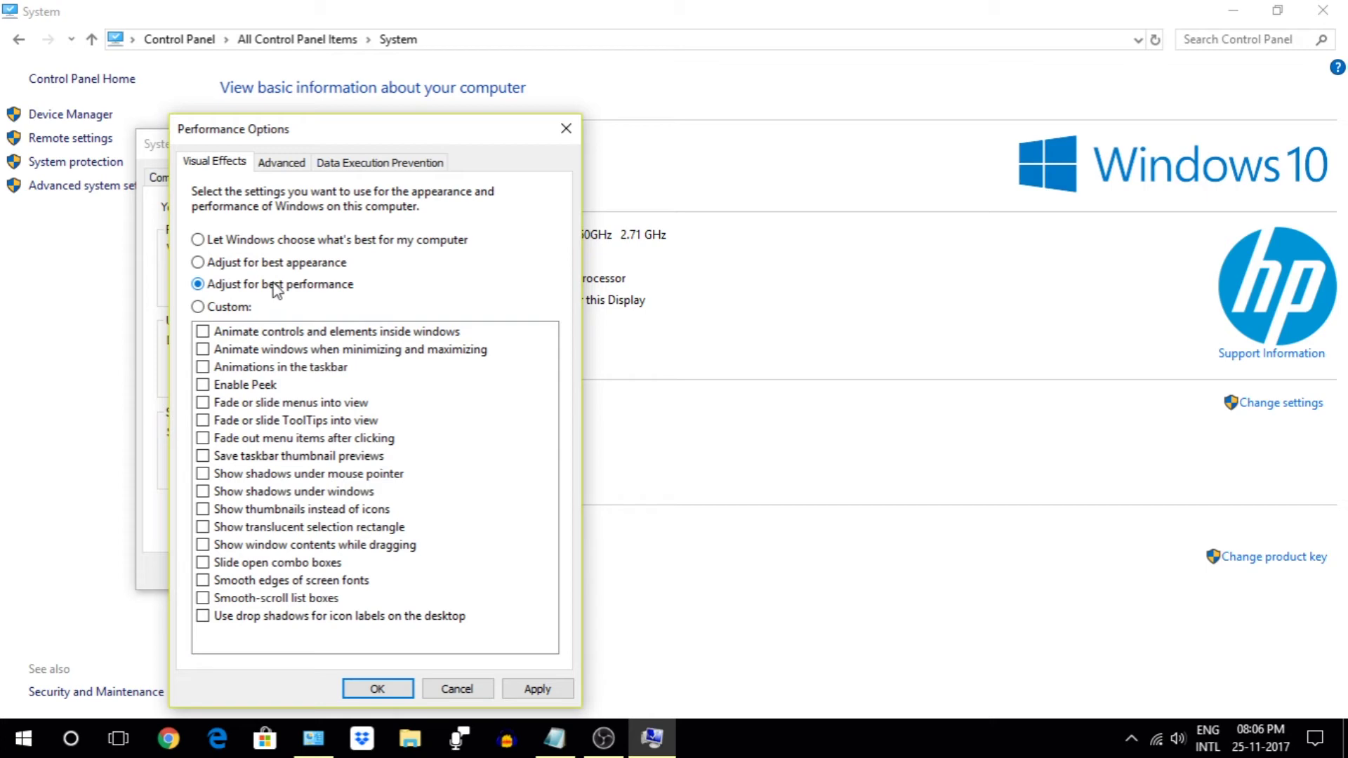
{"action": "left_click", "coordinate": [537, 689]}
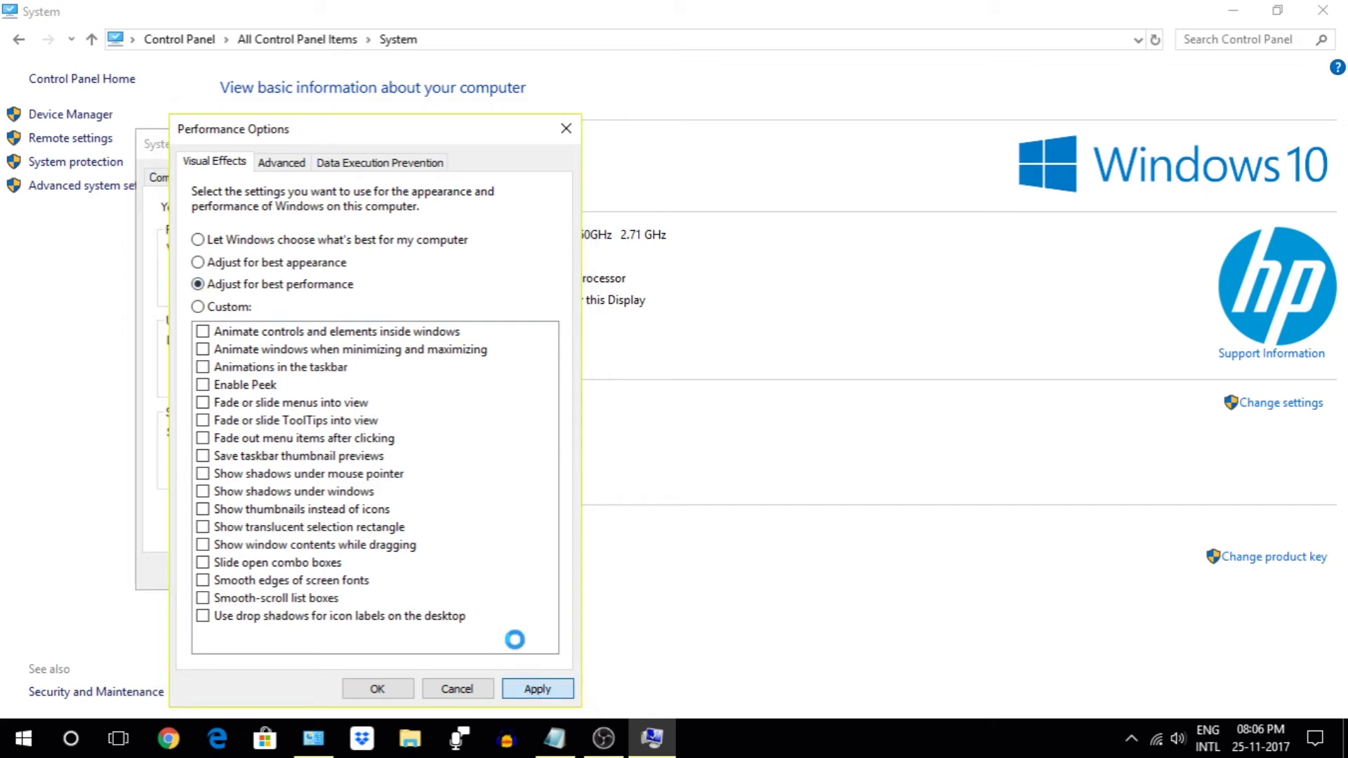
{"action": "left_click", "coordinate": [288, 163]}
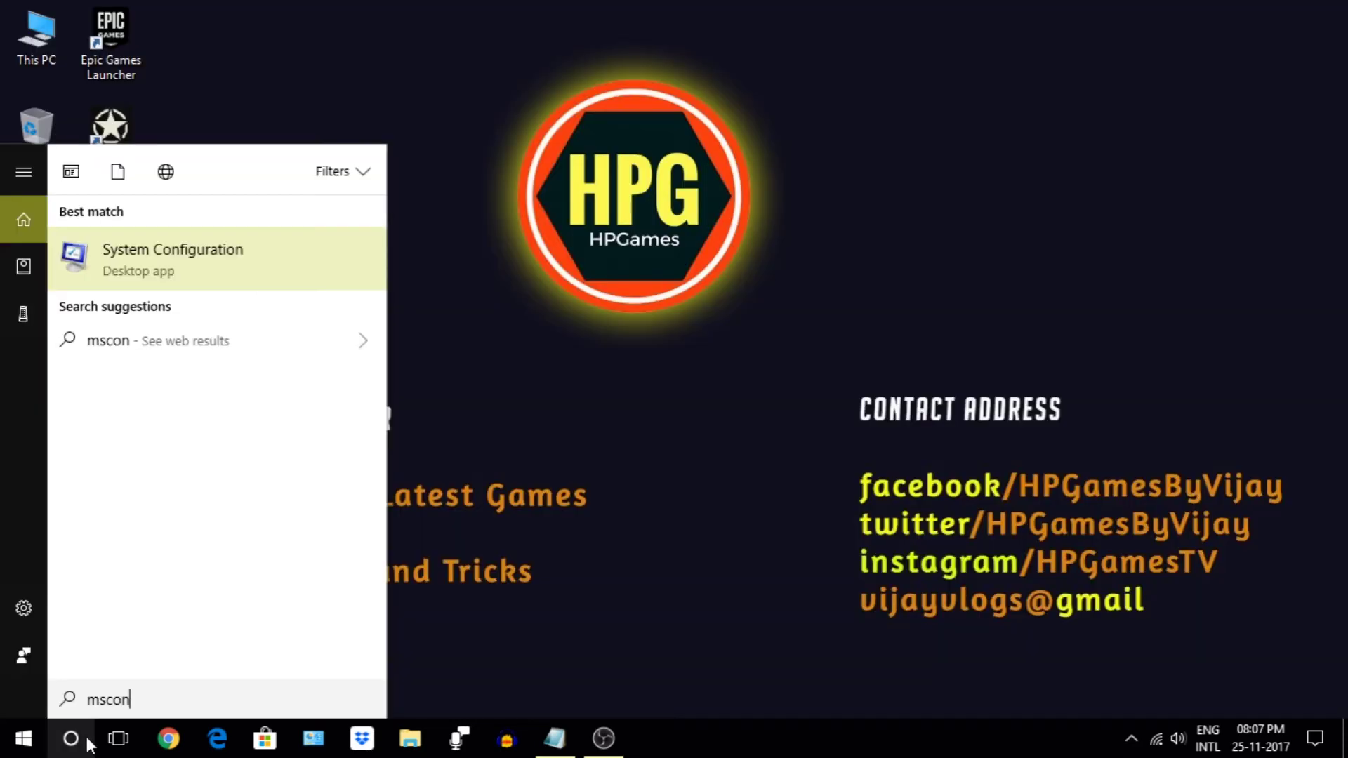
- In System Configuration's Boot tab, check No GUI boot, set Timeout to 3, exit without restart
{"action": "type", "text": "fig"}
{"action": "key", "text": "Return"}
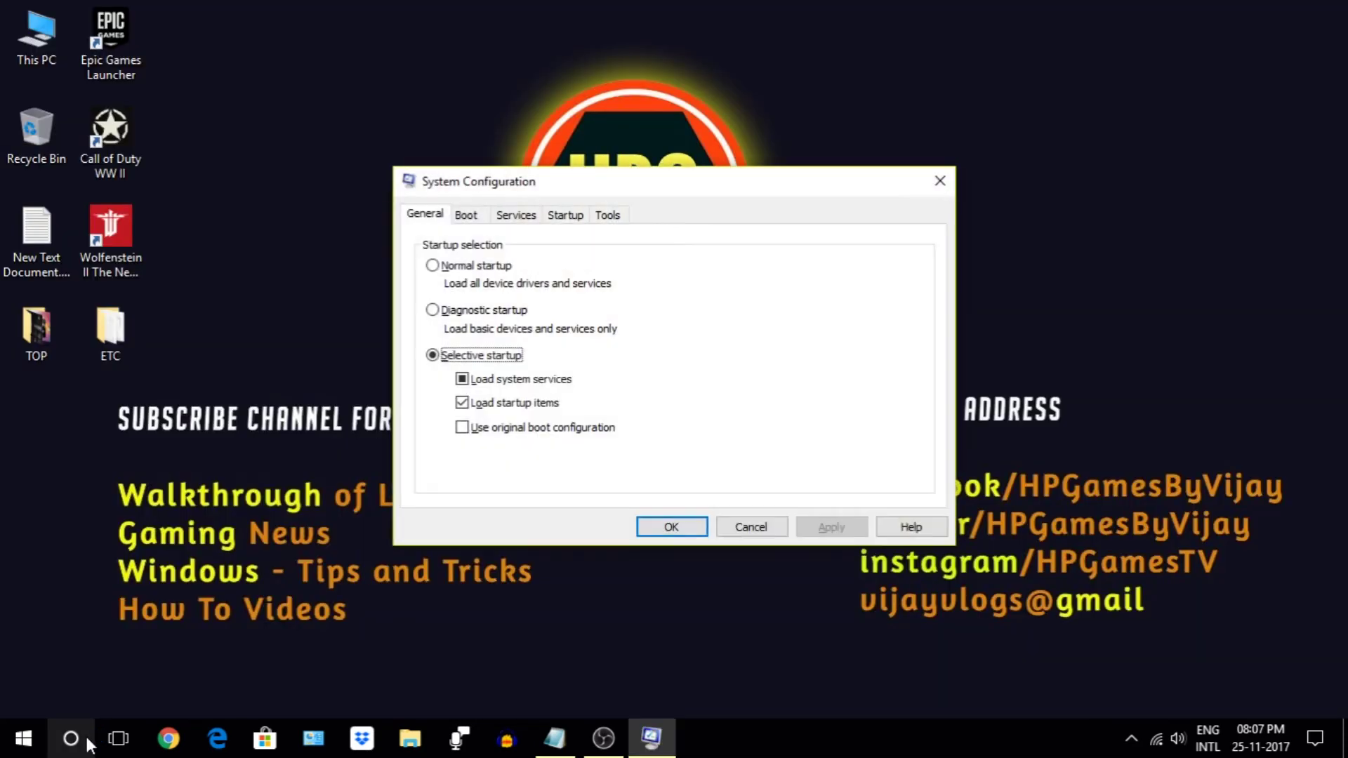
{"action": "left_click", "coordinate": [471, 215]}
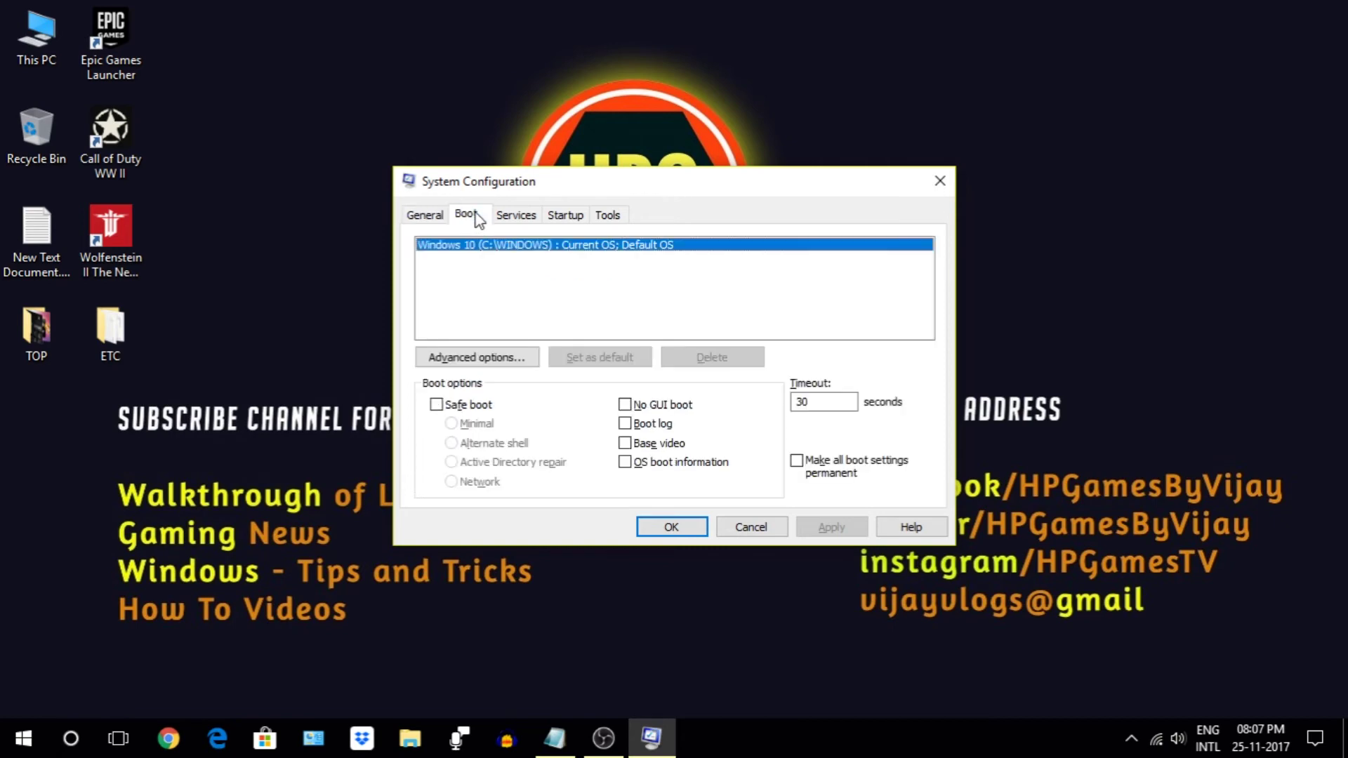
{"action": "left_click", "coordinate": [624, 405]}
{"action": "double_click", "coordinate": [804, 402]}
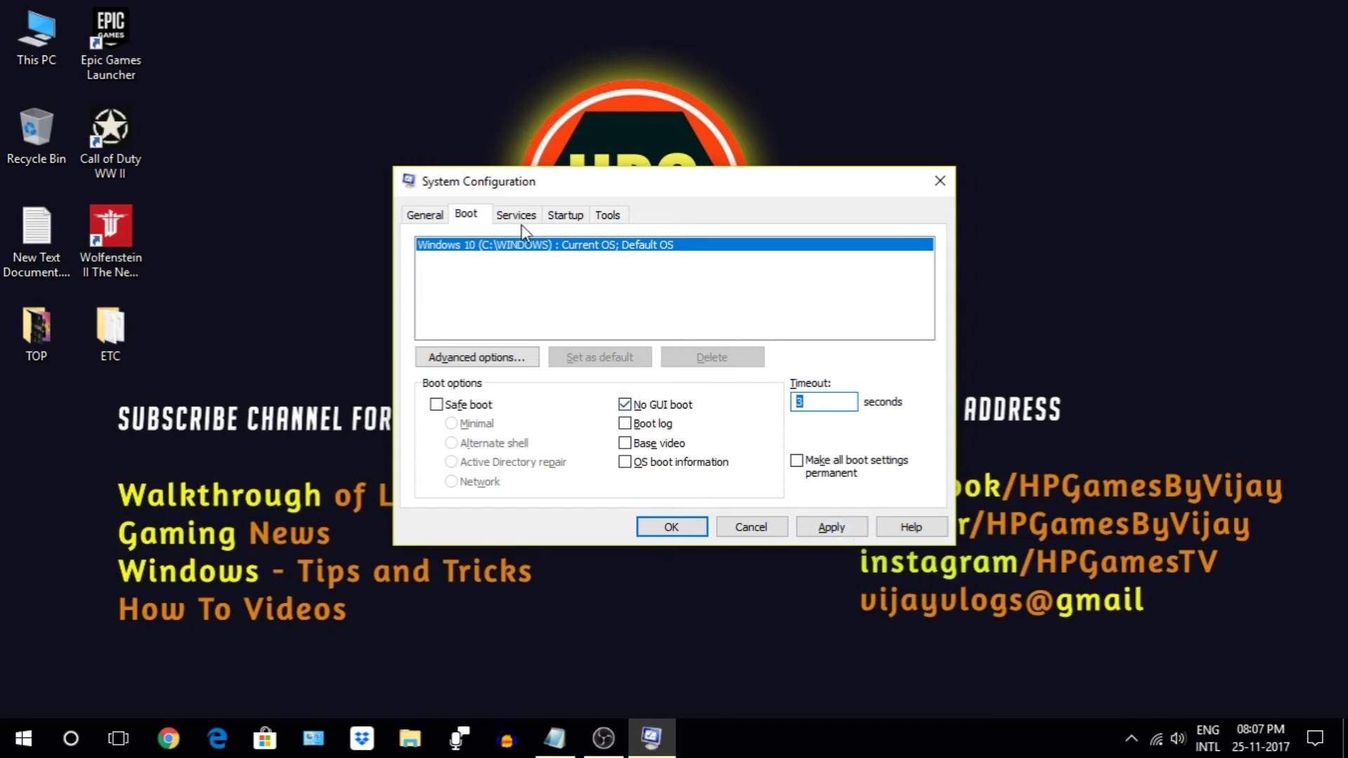
{"action": "left_click", "coordinate": [830, 527]}
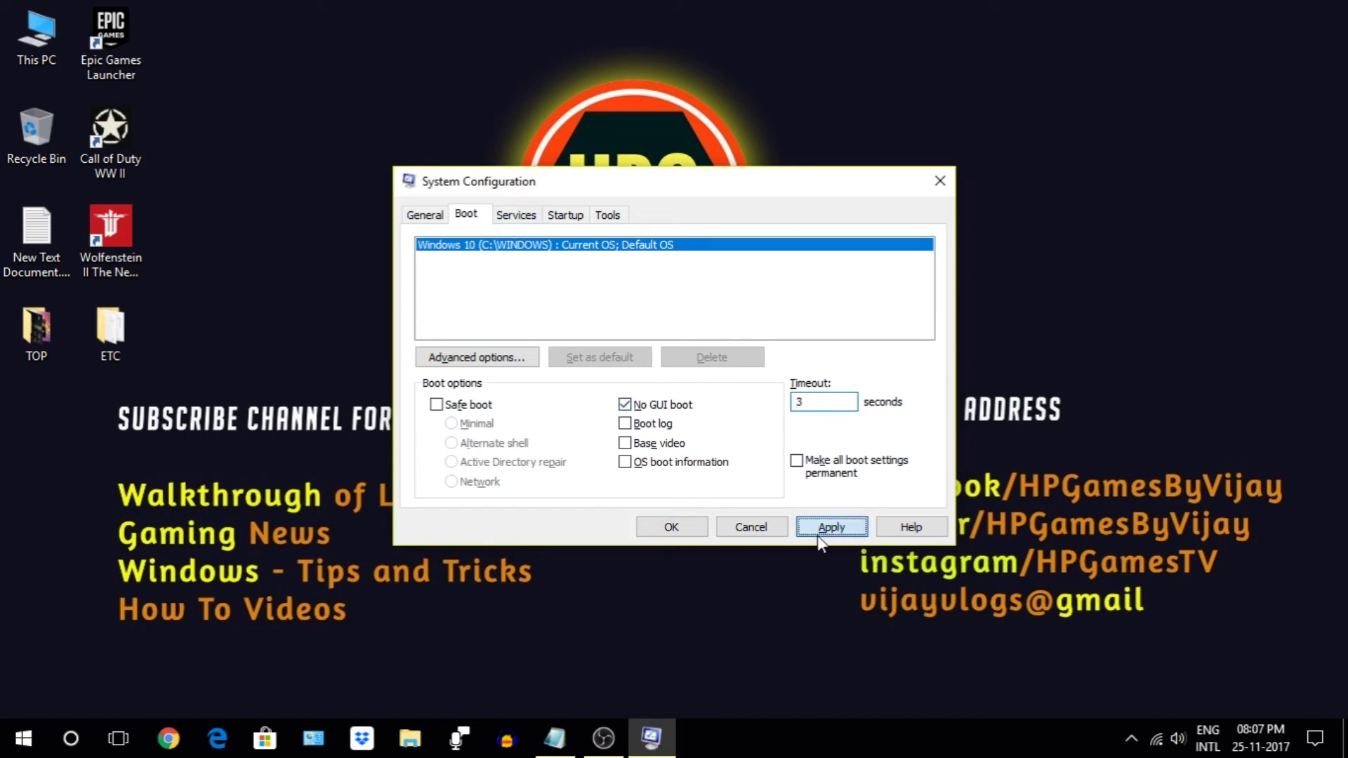
{"action": "left_click", "coordinate": [672, 527]}
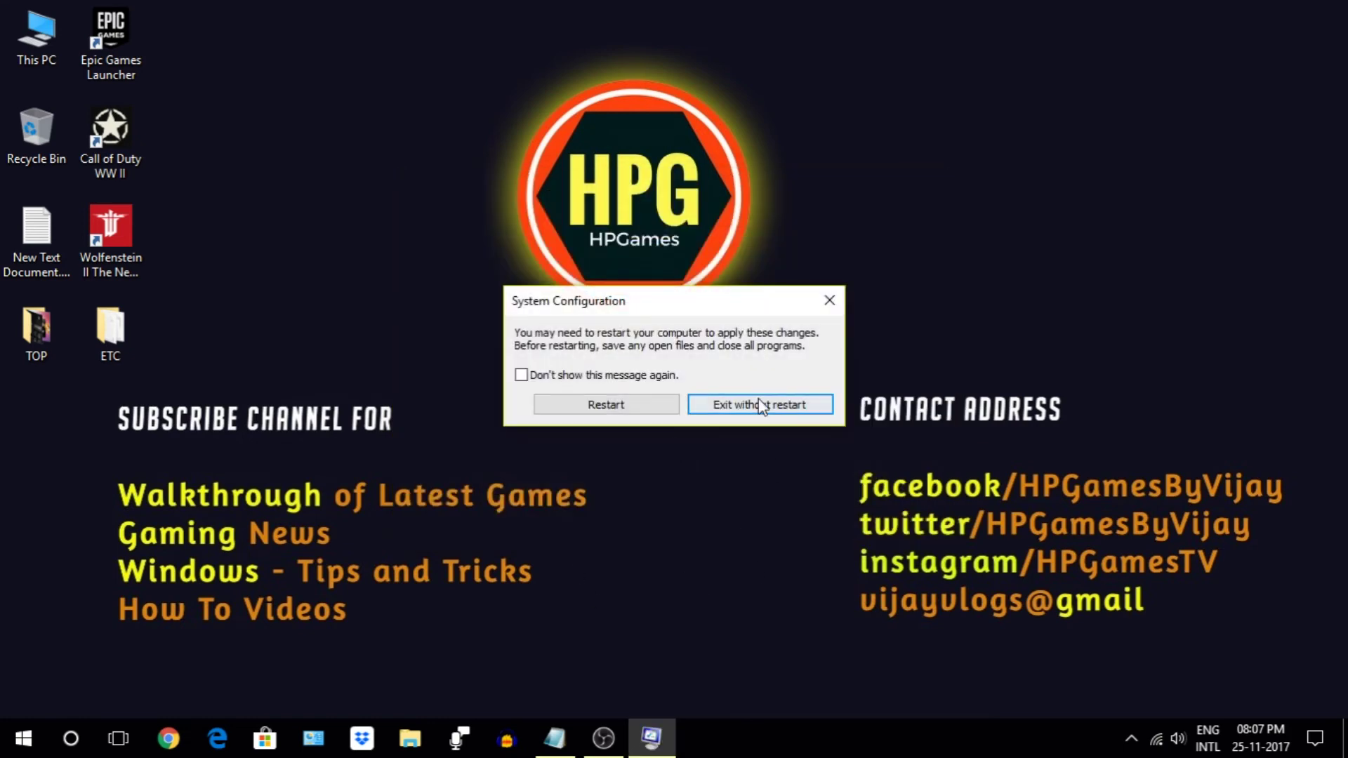
{"action": "left_click", "coordinate": [761, 404]}
- Open %temp% and permanently delete every file in the Temp folder
{"action": "right_click", "coordinate": [590, 551]}
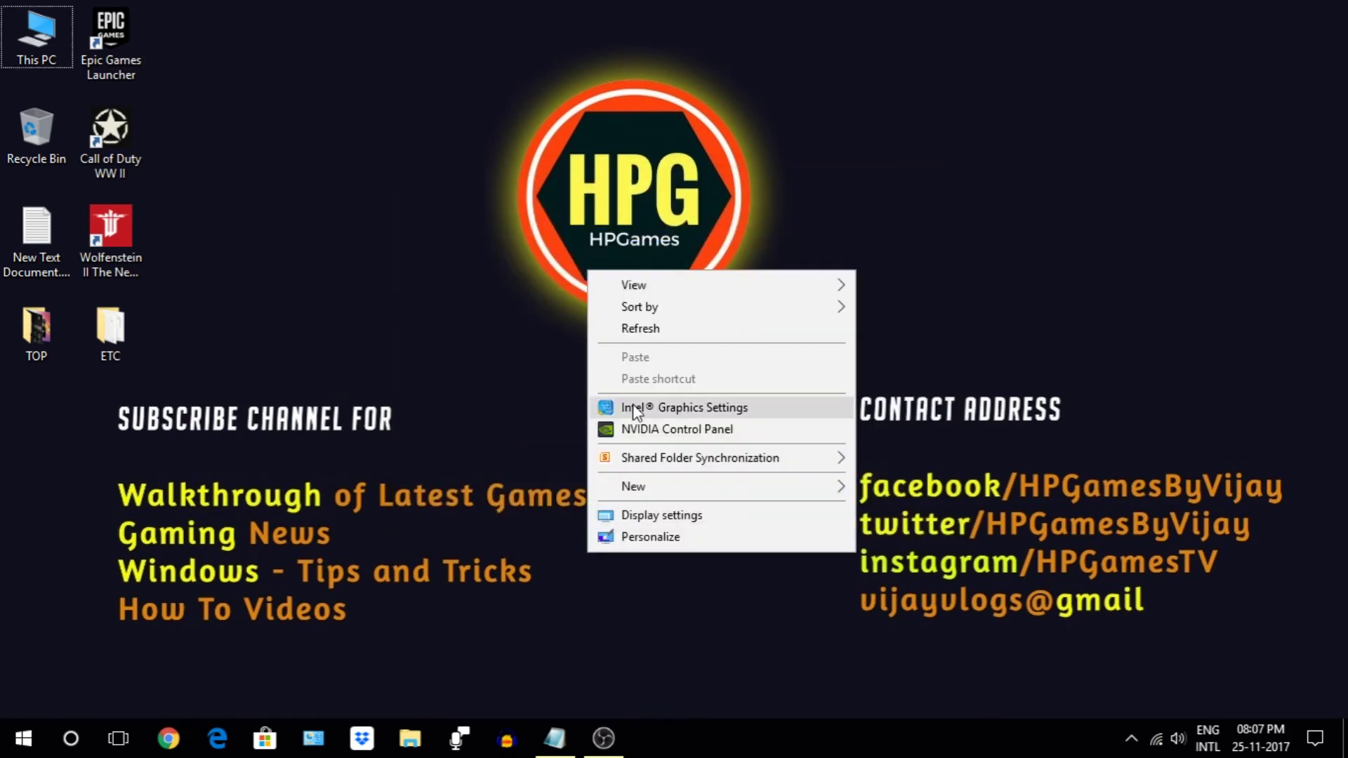
{"action": "left_click", "coordinate": [638, 328]}
{"action": "key", "text": "super+r"}
{"action": "type", "text": "%temp%"}
{"action": "key", "text": "Return"}
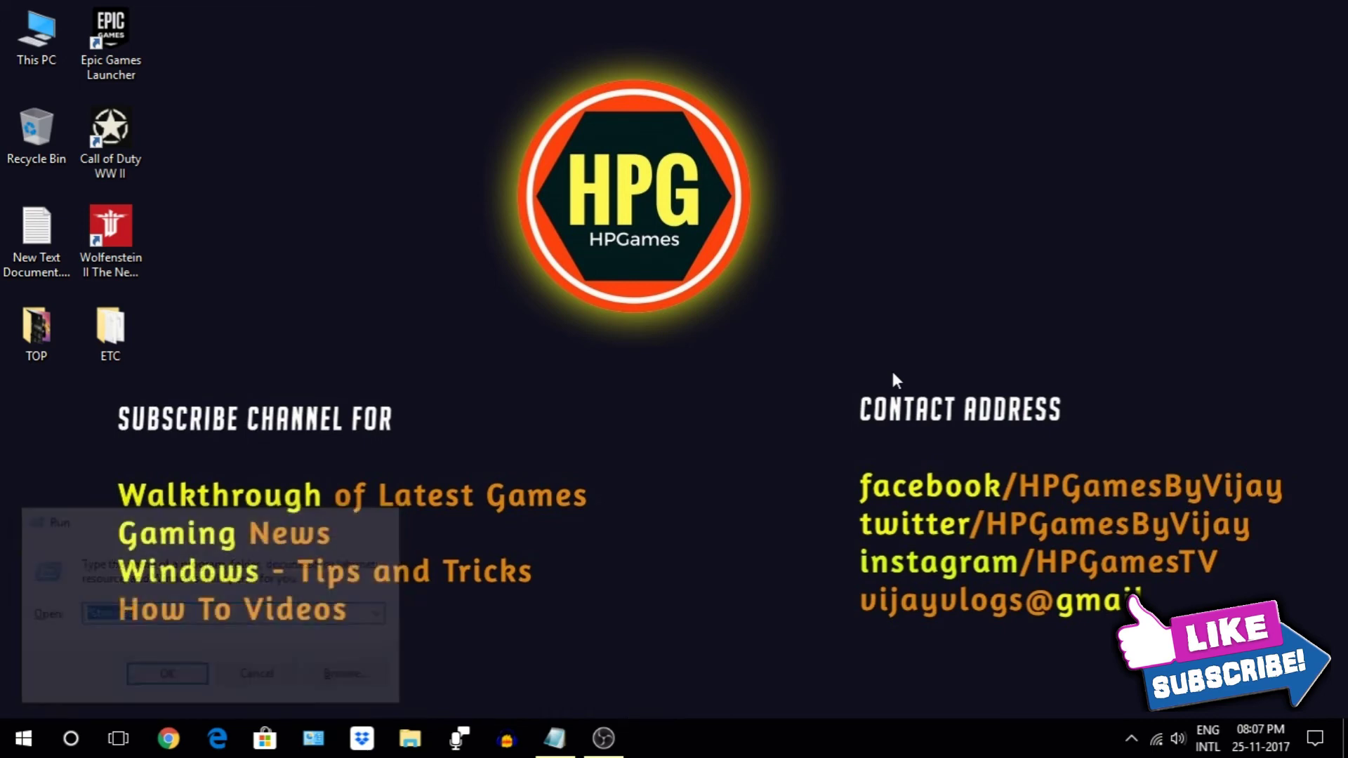
{"action": "key", "text": "ctrl+a"}
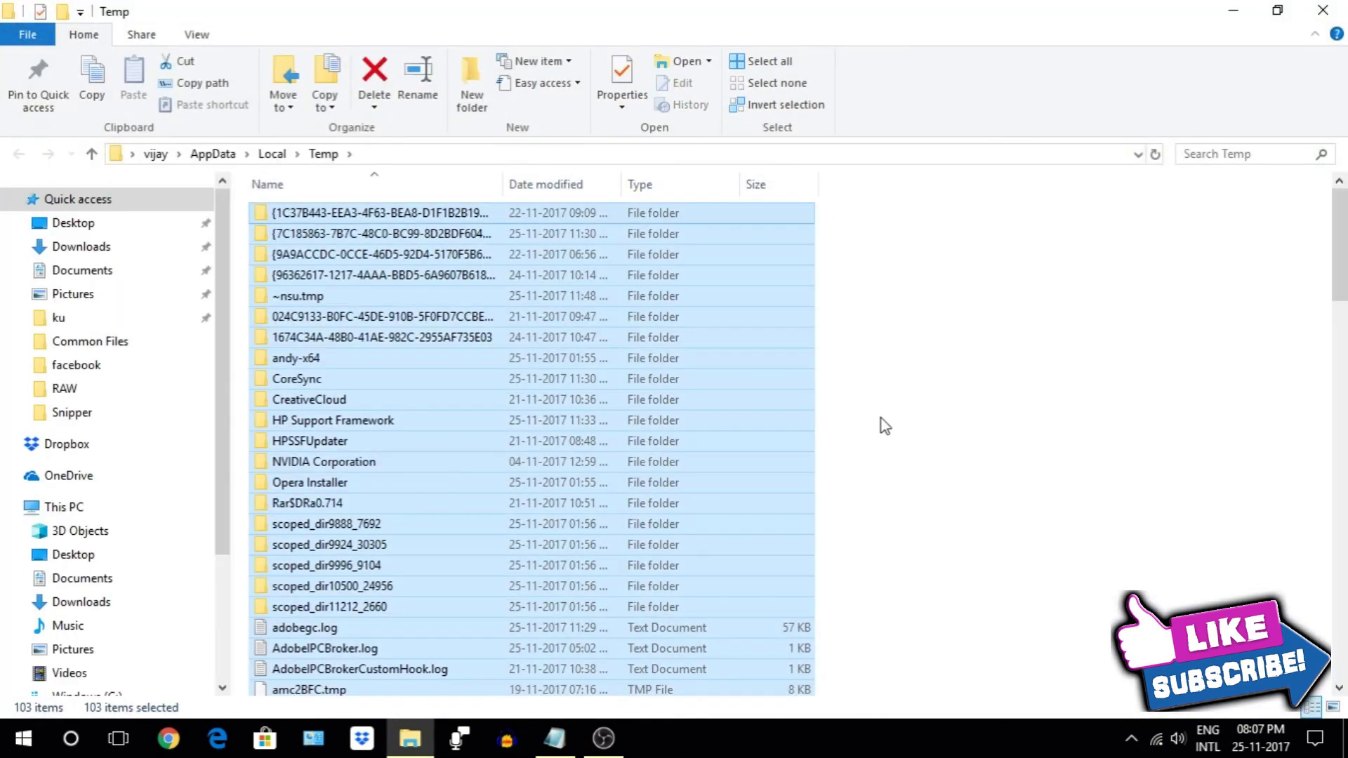
{"action": "key", "text": "shift+Delete"}
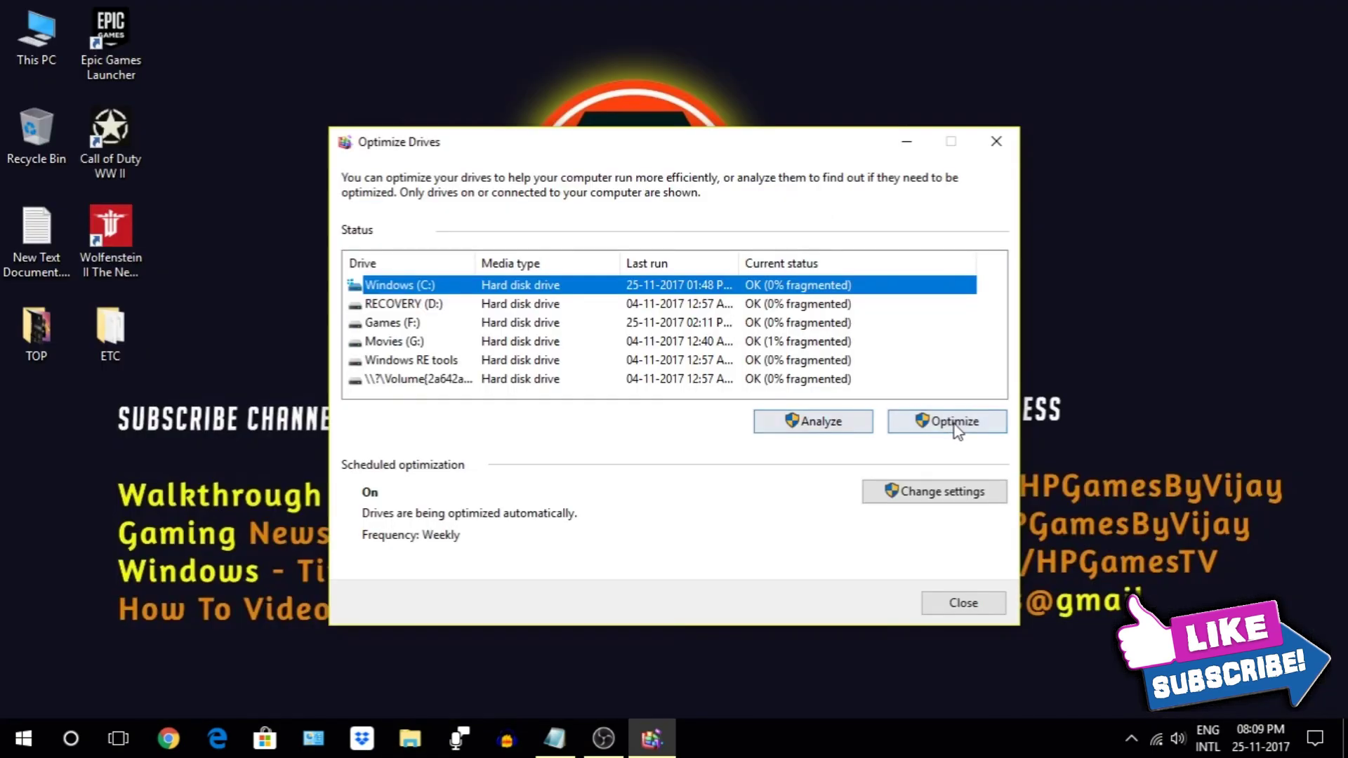
- Optimize drive C: and run Disk Cleanup including Windows error reports and DirectX Shader Cache
{"action": "left_click", "coordinate": [959, 423]}
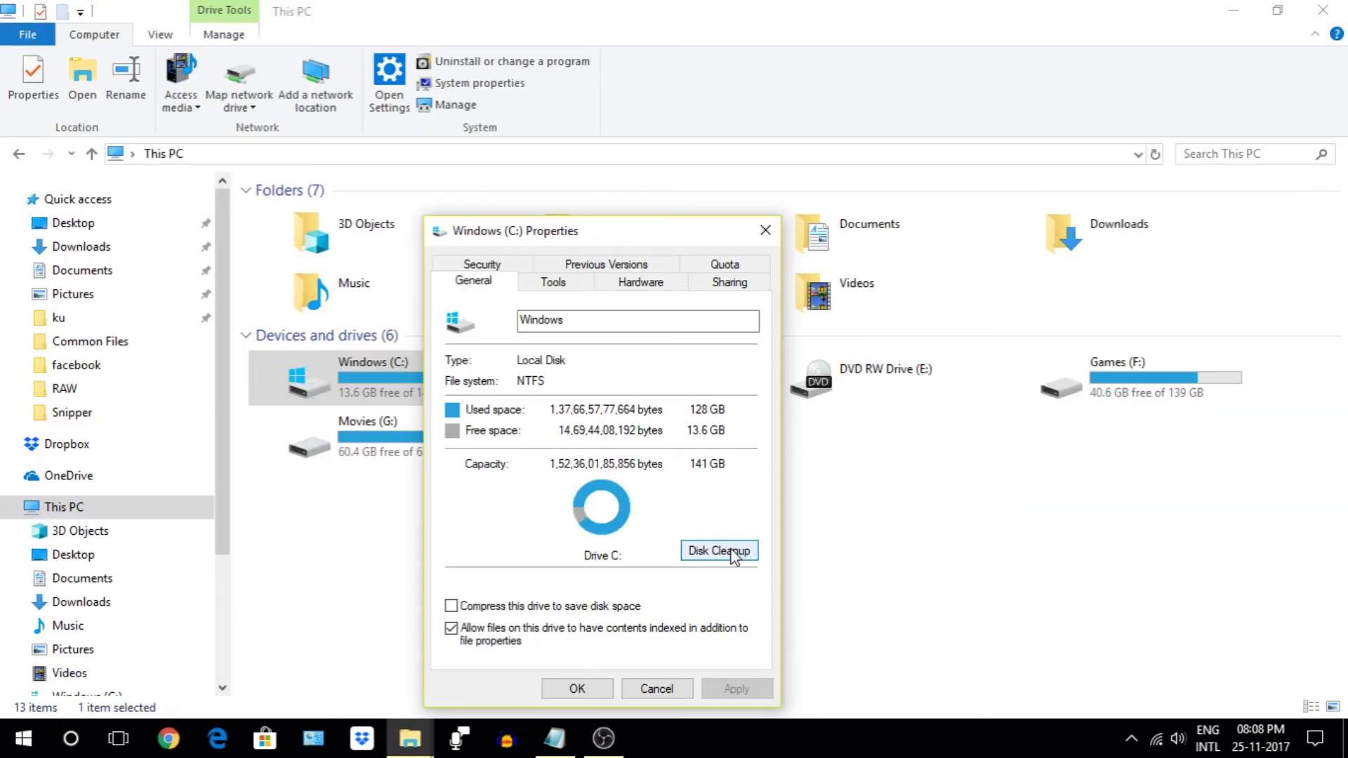
{"action": "left_click", "coordinate": [732, 553]}
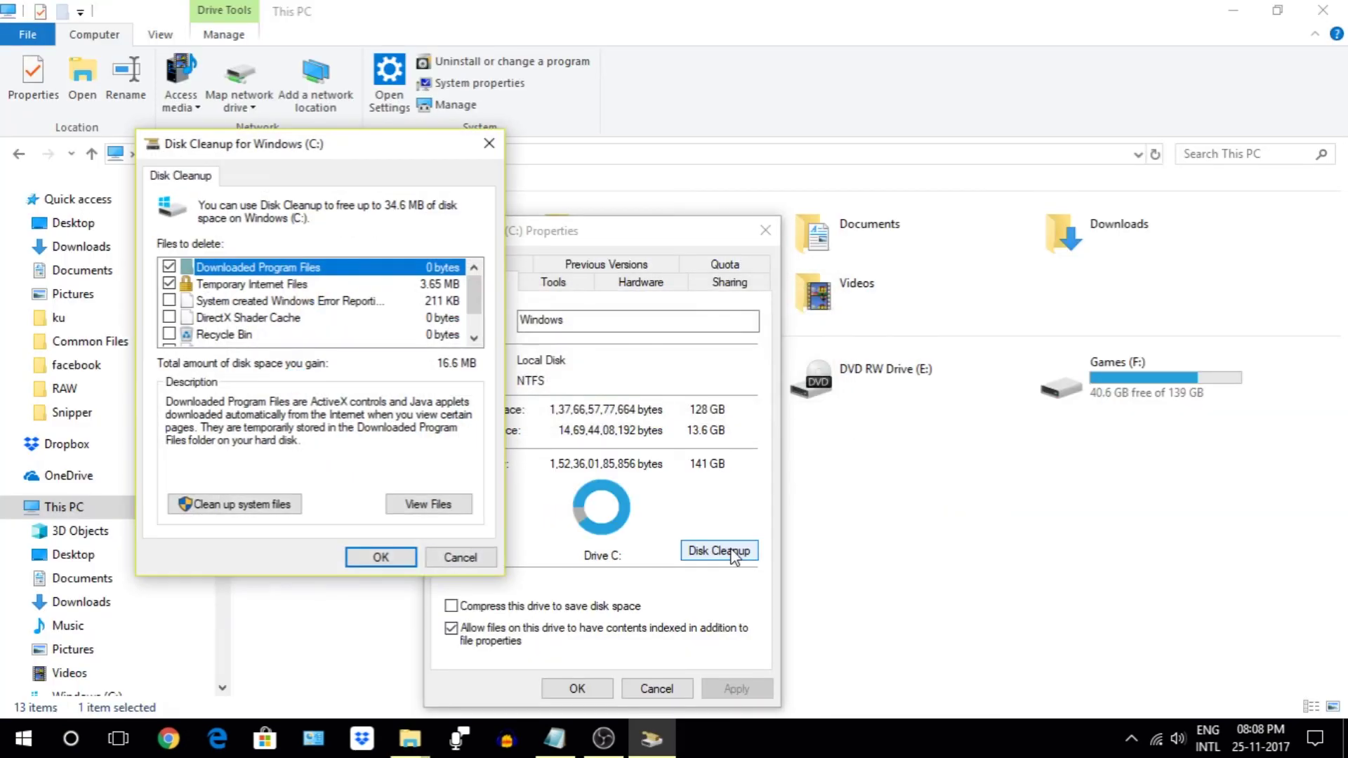
{"action": "left_click", "coordinate": [169, 300]}
{"action": "left_click", "coordinate": [169, 318]}
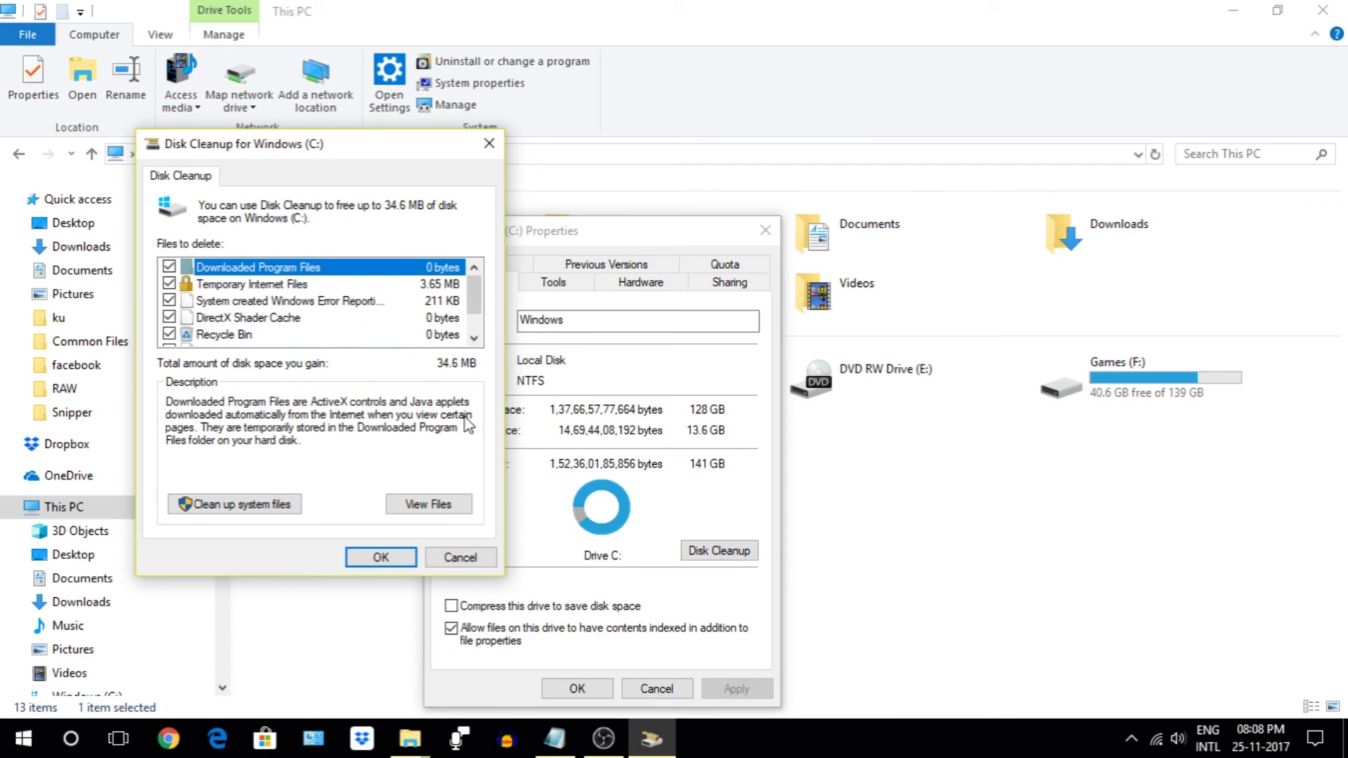
{"action": "scroll", "coordinate": [475, 316], "scroll_direction": "down", "scroll_amount": 1}
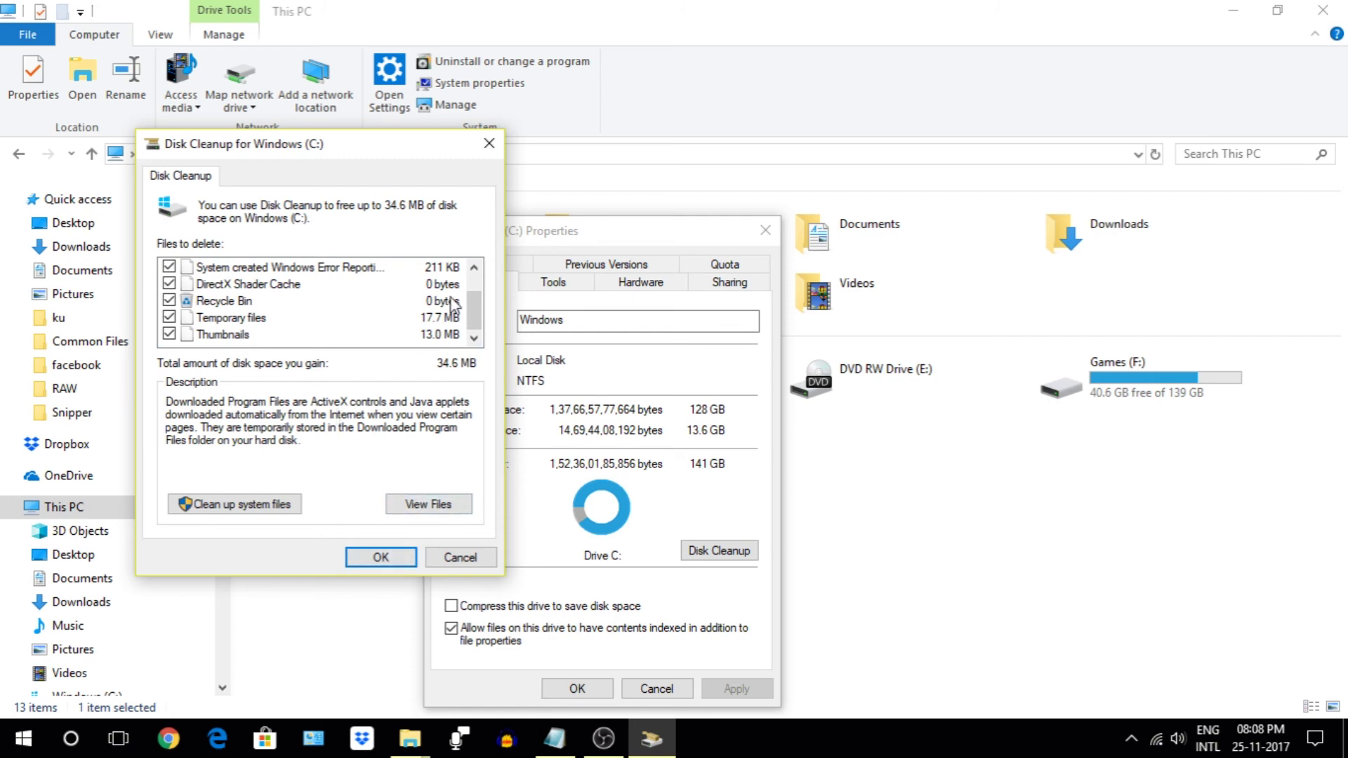
{"action": "left_click", "coordinate": [401, 559]}
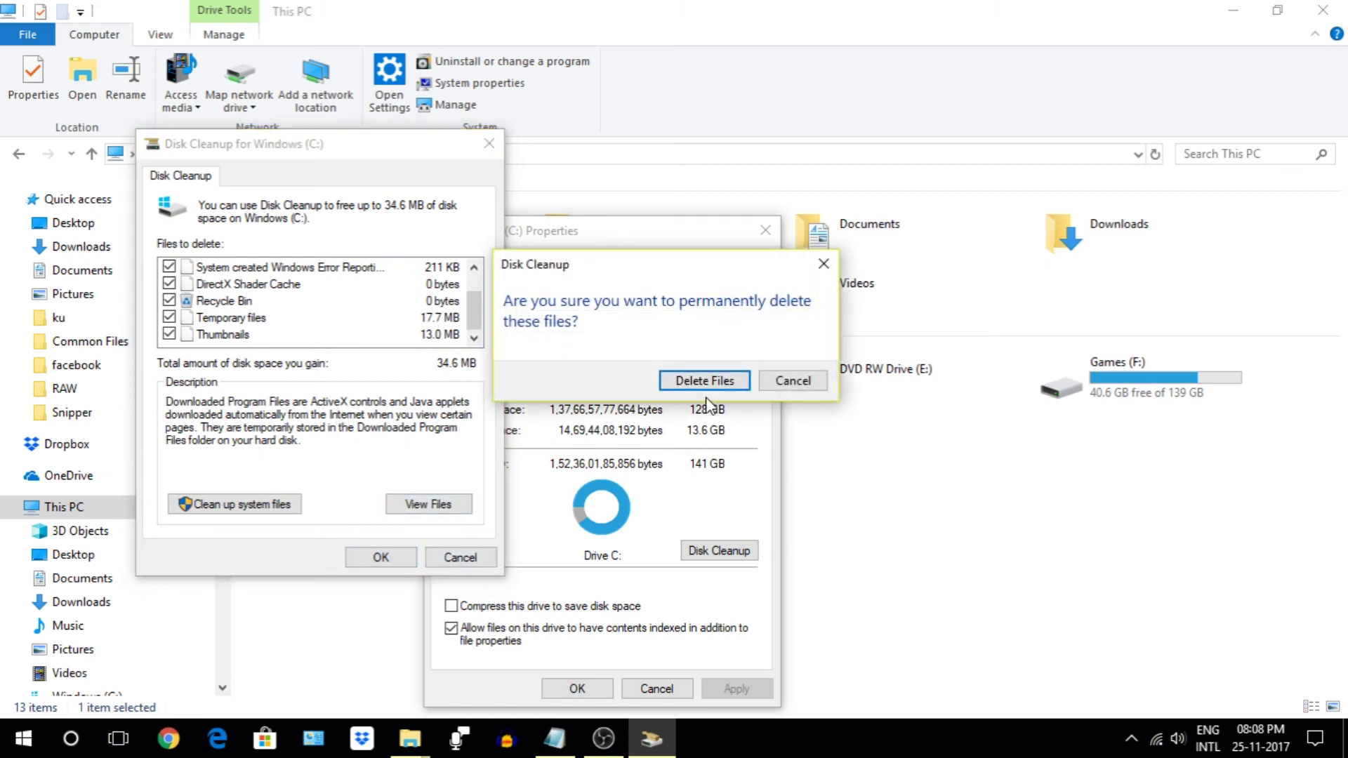
{"action": "left_click", "coordinate": [706, 383]}
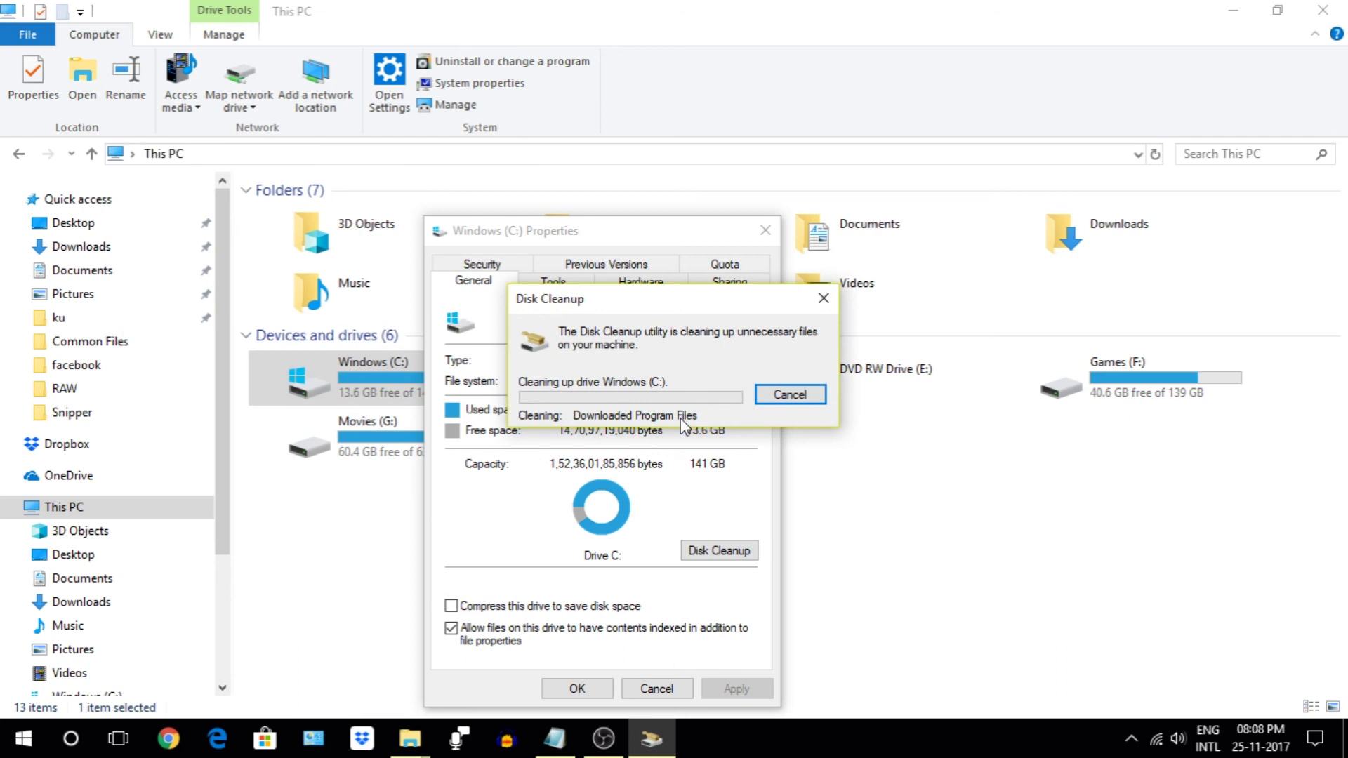